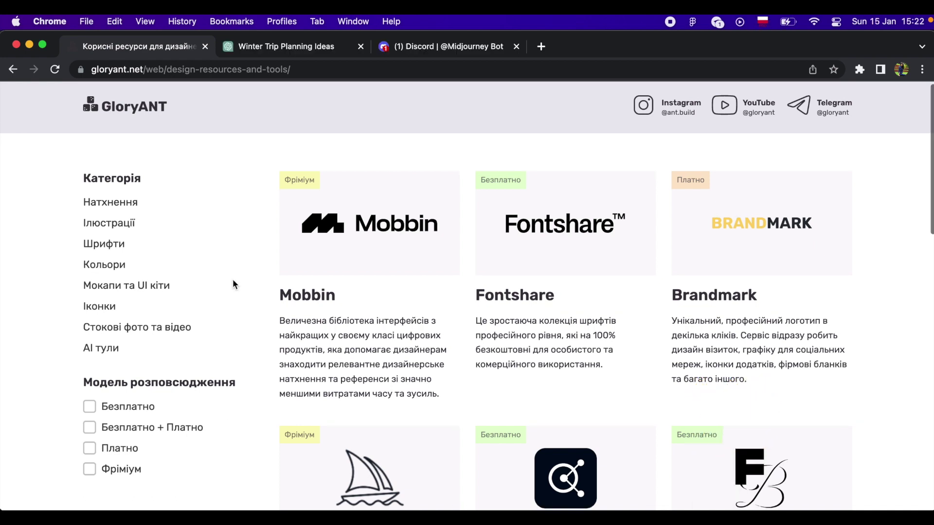
Step: Filter GloryANT's design resources to AI tools and open the Brandmark site
{"action": "left_click", "coordinate": [101, 348]}
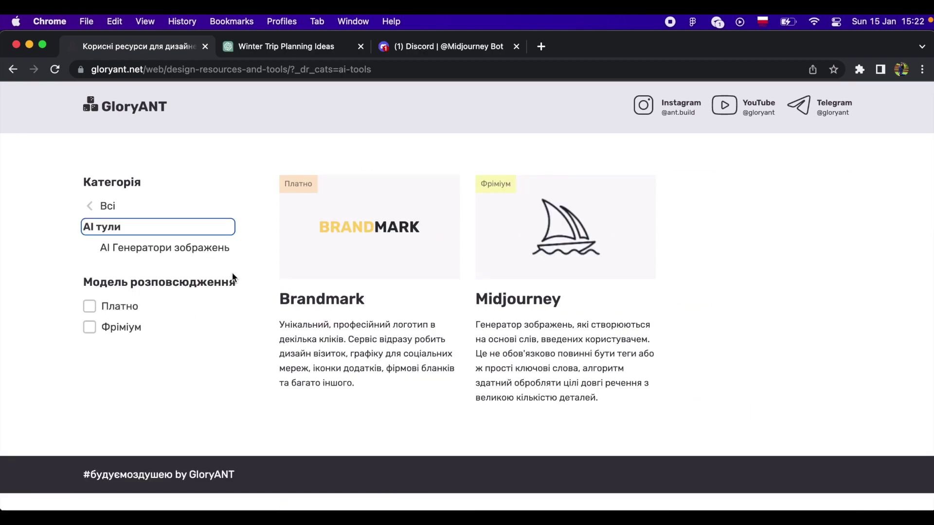
{"action": "left_click", "coordinate": [323, 303]}
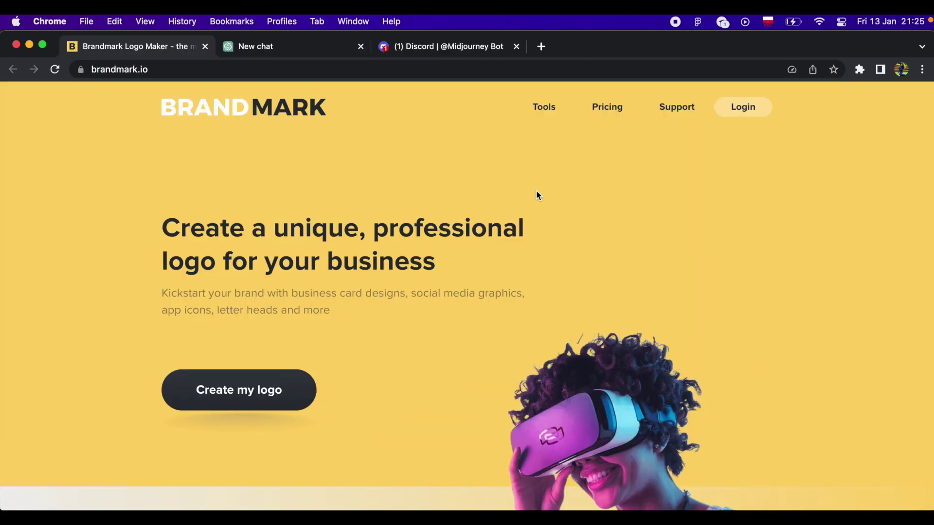
{"action": "scroll", "coordinate": [537, 194], "scroll_direction": "down", "scroll_amount": 2}
{"action": "scroll", "coordinate": [538, 195], "scroll_direction": "down", "scroll_amount": 5}
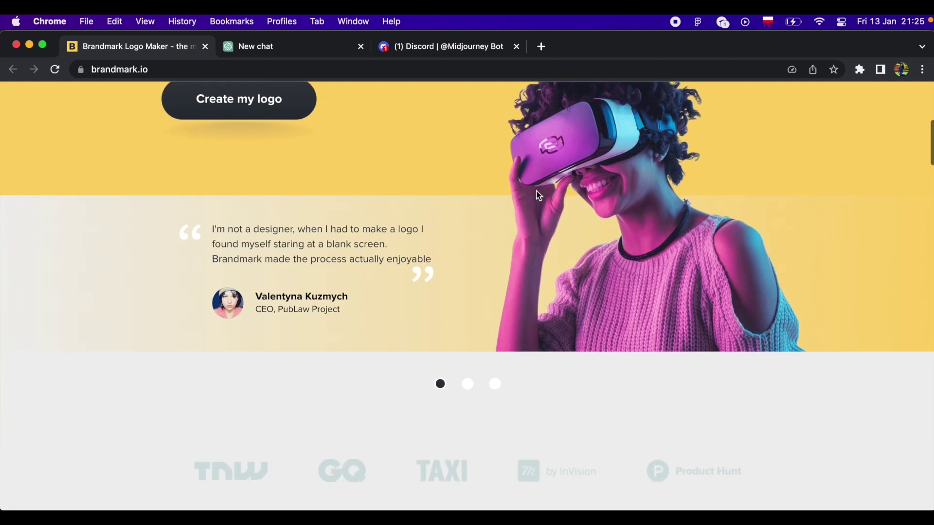
{"action": "scroll", "coordinate": [537, 195], "scroll_direction": "down", "scroll_amount": 5}
{"action": "scroll", "coordinate": [537, 192], "scroll_direction": "down", "scroll_amount": 1}
{"action": "scroll", "coordinate": [537, 192], "scroll_direction": "down", "scroll_amount": 2}
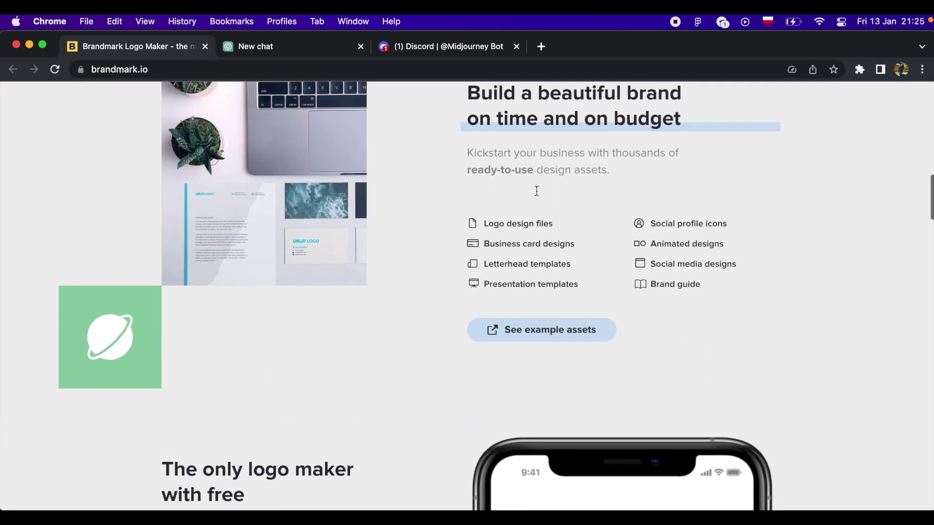
{"action": "scroll", "coordinate": [537, 192], "scroll_direction": "down", "scroll_amount": 2}
{"action": "scroll", "coordinate": [536, 192], "scroll_direction": "down", "scroll_amount": 1}
{"action": "scroll", "coordinate": [537, 195], "scroll_direction": "down", "scroll_amount": 2}
{"action": "scroll", "coordinate": [537, 195], "scroll_direction": "down", "scroll_amount": 2}
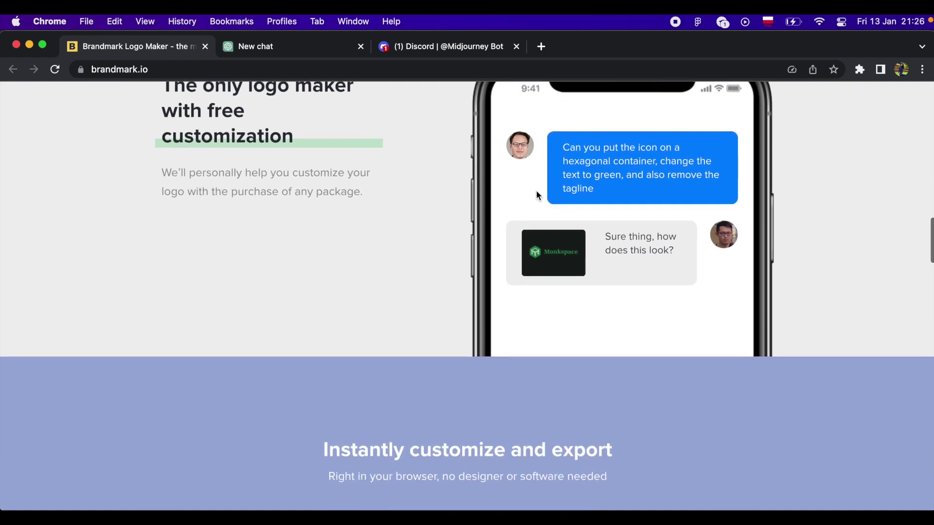
{"action": "scroll", "coordinate": [537, 195], "scroll_direction": "down", "scroll_amount": 2}
{"action": "scroll", "coordinate": [537, 195], "scroll_direction": "down", "scroll_amount": 2}
{"action": "scroll", "coordinate": [536, 195], "scroll_direction": "down", "scroll_amount": 2}
{"action": "scroll", "coordinate": [537, 195], "scroll_direction": "down", "scroll_amount": 2}
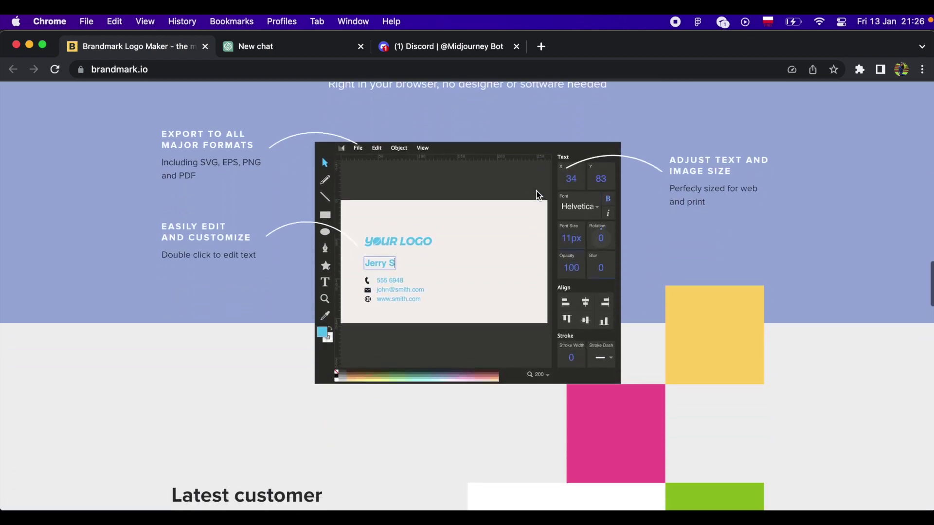
{"action": "scroll", "coordinate": [537, 195], "scroll_direction": "down", "scroll_amount": 2}
{"action": "scroll", "coordinate": [537, 195], "scroll_direction": "down", "scroll_amount": 2}
{"action": "scroll", "coordinate": [537, 196], "scroll_direction": "down", "scroll_amount": 2}
{"action": "scroll", "coordinate": [538, 195], "scroll_direction": "down", "scroll_amount": 2}
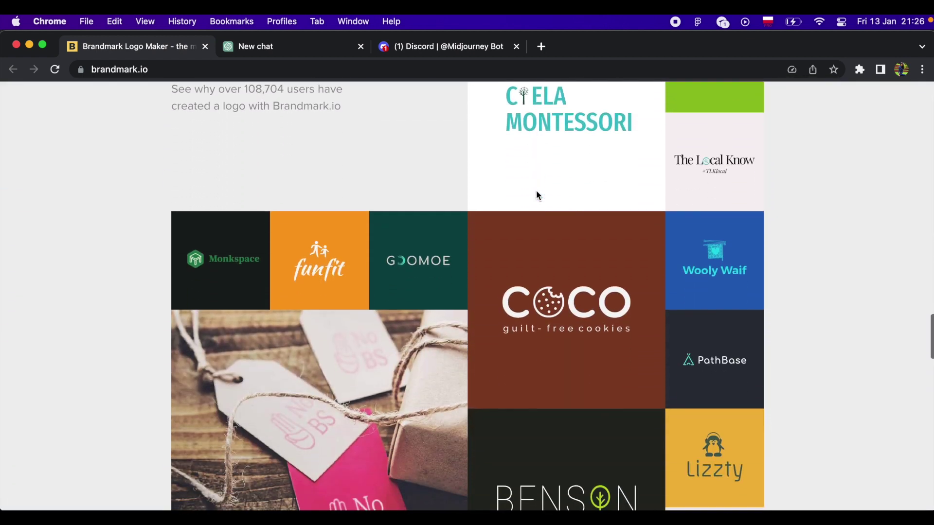
{"action": "scroll", "coordinate": [537, 196], "scroll_direction": "down", "scroll_amount": 3}
{"action": "scroll", "coordinate": [539, 195], "scroll_direction": "down", "scroll_amount": 2}
{"action": "scroll", "coordinate": [538, 195], "scroll_direction": "down", "scroll_amount": 2}
{"action": "scroll", "coordinate": [539, 196], "scroll_direction": "down", "scroll_amount": 2}
{"action": "scroll", "coordinate": [538, 196], "scroll_direction": "down", "scroll_amount": 3}
{"action": "scroll", "coordinate": [539, 196], "scroll_direction": "down", "scroll_amount": 3}
{"action": "scroll", "coordinate": [538, 195], "scroll_direction": "down", "scroll_amount": 3}
{"action": "scroll", "coordinate": [539, 196], "scroll_direction": "down", "scroll_amount": 2}
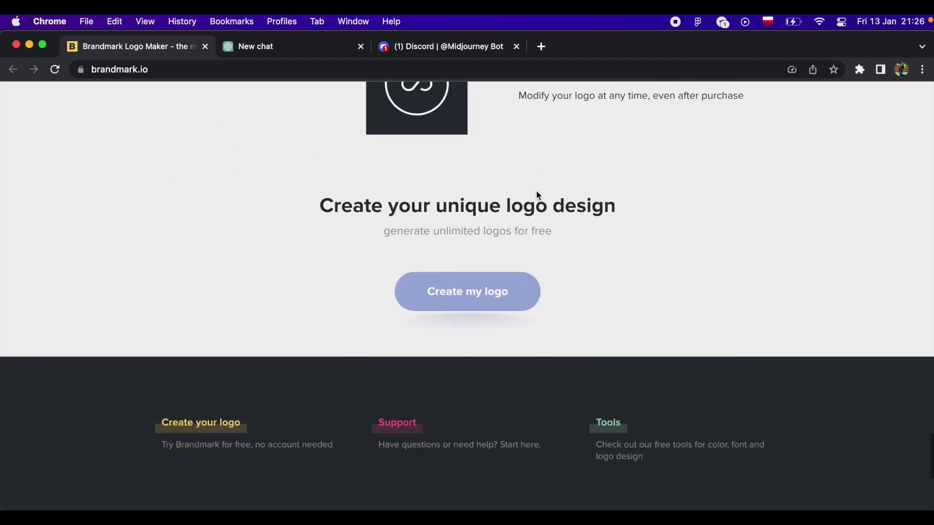
Step: Start a Brandmark logo for Arctic Travel and generate options with arctic, ski, travel keywords
{"action": "left_click", "coordinate": [497, 276]}
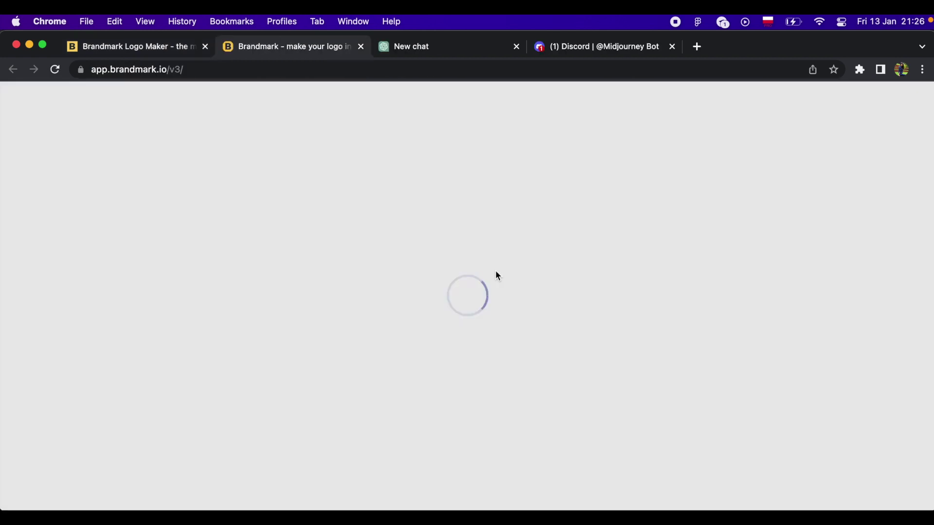
{"action": "type", "text": "Arctic"}
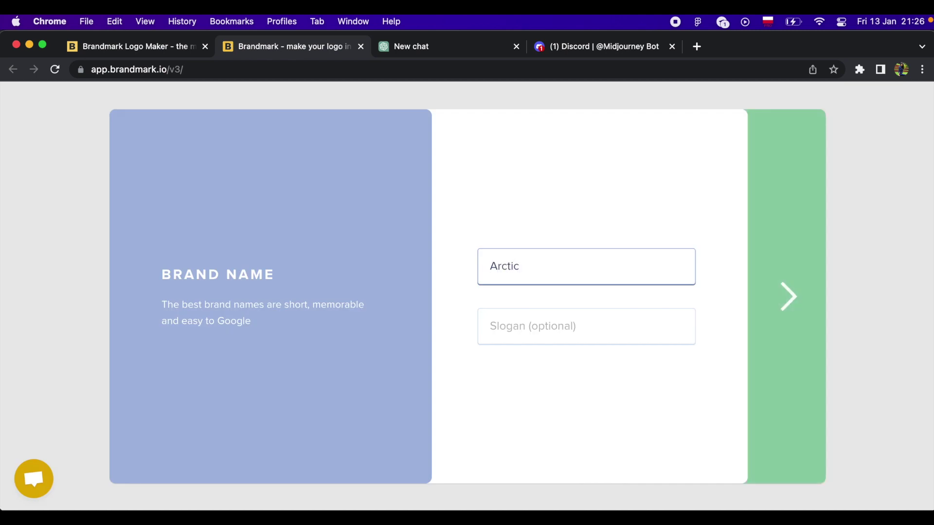
{"action": "type", "text": "avel"}
{"action": "left_click", "coordinate": [790, 297]}
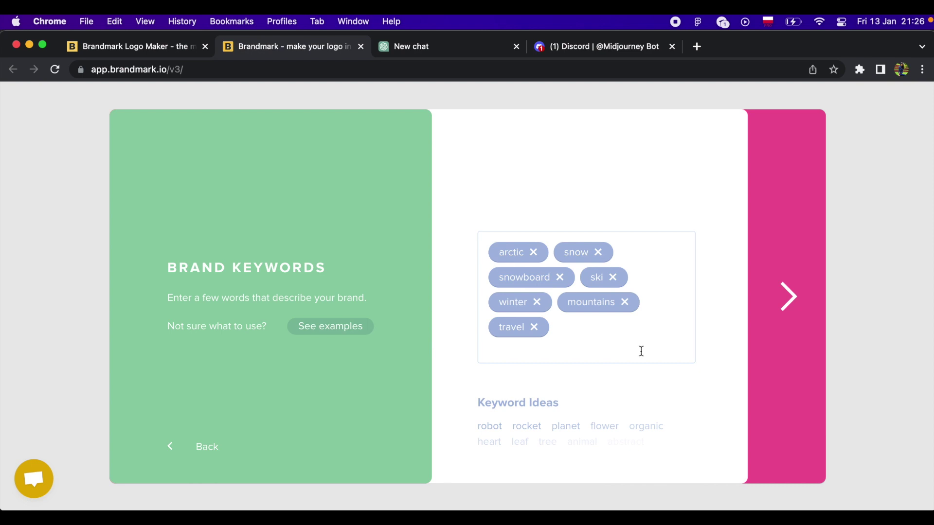
{"action": "left_click", "coordinate": [786, 298]}
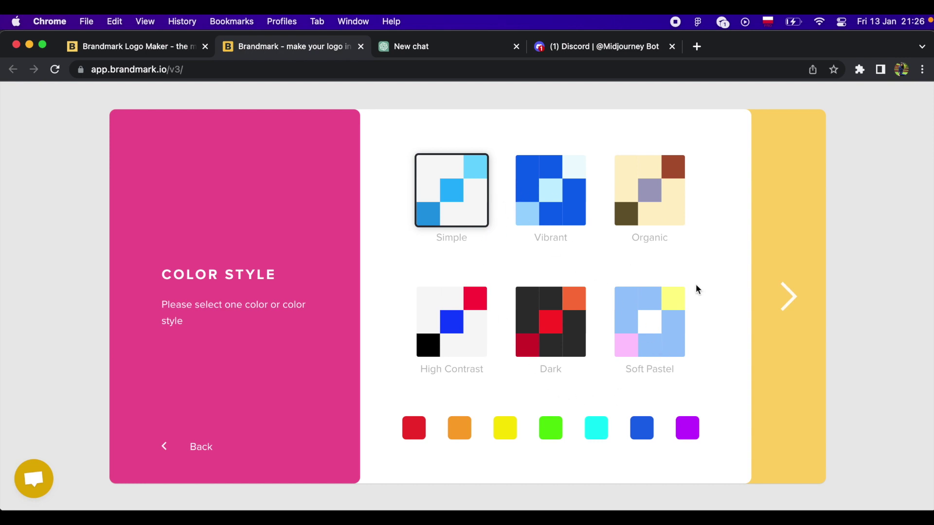
{"action": "left_click", "coordinate": [789, 323]}
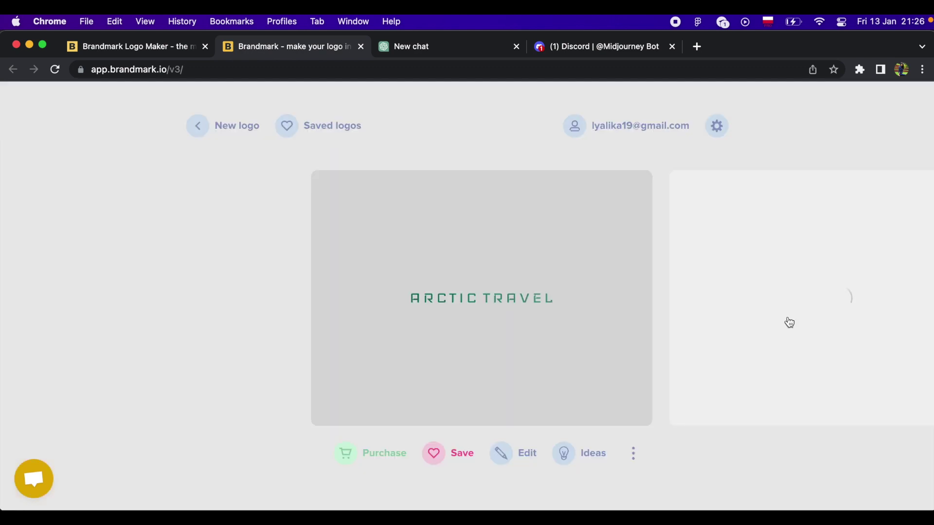
Step: Switch Brandmark's logo results display mode to Grid
{"action": "left_click", "coordinate": [717, 127]}
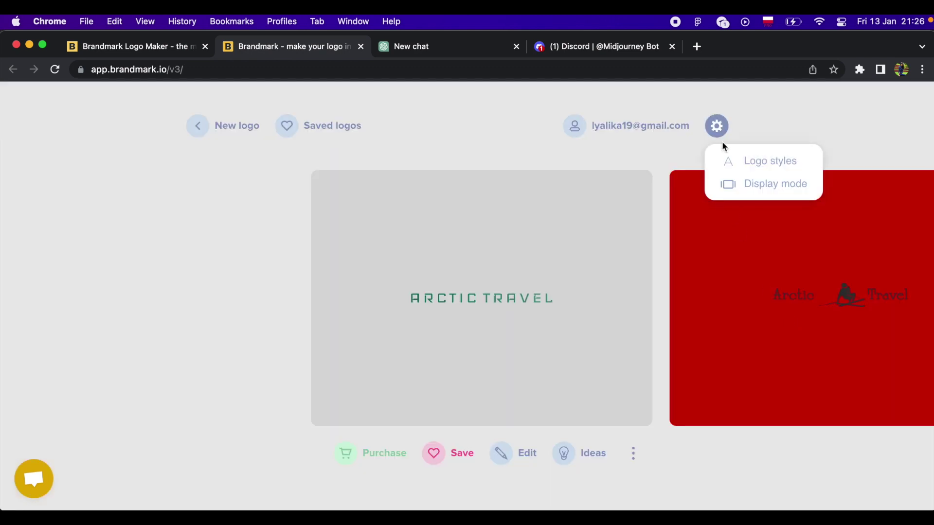
{"action": "left_click", "coordinate": [732, 184]}
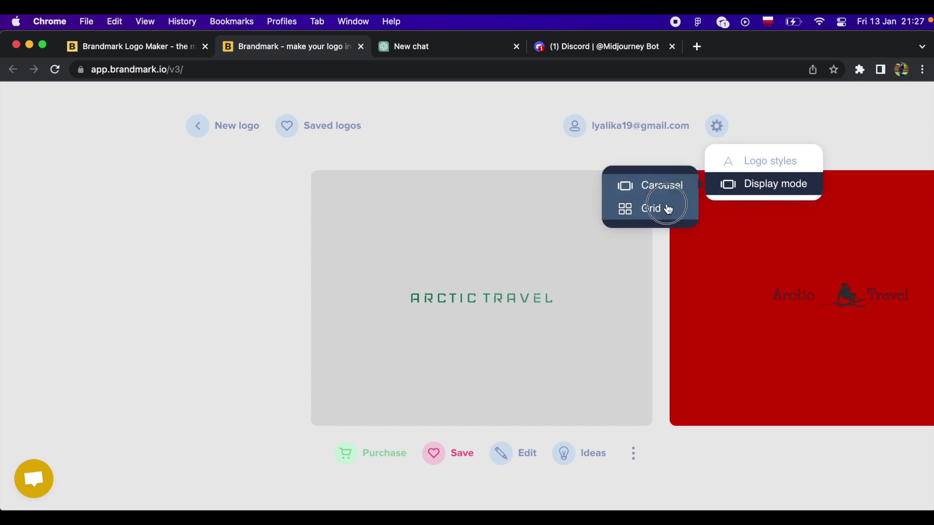
{"action": "left_click", "coordinate": [669, 208]}
Step: Scroll through the grid of generated Arctic Travel logo options to compare them
{"action": "scroll", "coordinate": [668, 209], "scroll_direction": "down", "scroll_amount": 5}
{"action": "scroll", "coordinate": [668, 209], "scroll_direction": "down", "scroll_amount": 5}
{"action": "scroll", "coordinate": [668, 209], "scroll_direction": "down", "scroll_amount": 5}
{"action": "scroll", "coordinate": [668, 209], "scroll_direction": "down", "scroll_amount": 5}
{"action": "scroll", "coordinate": [668, 209], "scroll_direction": "down", "scroll_amount": 5}
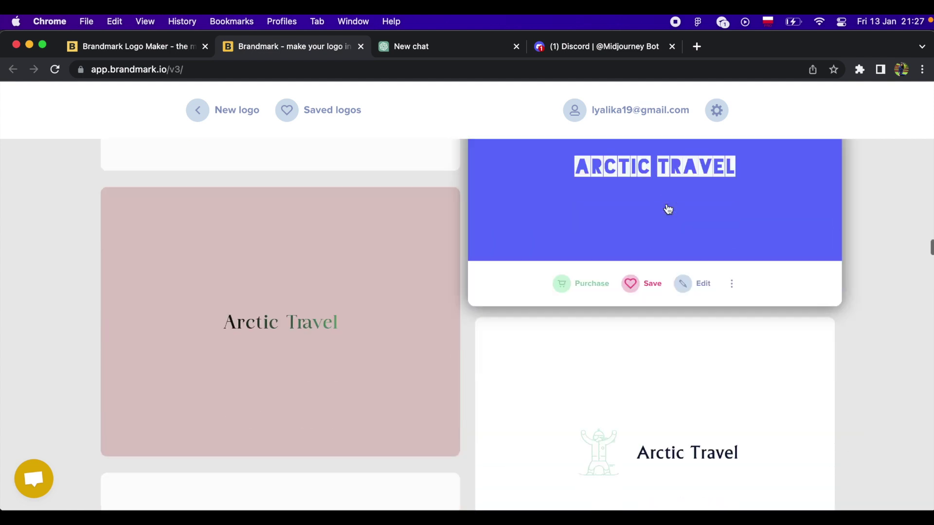
{"action": "scroll", "coordinate": [668, 209], "scroll_direction": "down", "scroll_amount": 5}
{"action": "scroll", "coordinate": [668, 210], "scroll_direction": "down", "scroll_amount": 5}
{"action": "scroll", "coordinate": [668, 209], "scroll_direction": "down", "scroll_amount": 5}
{"action": "scroll", "coordinate": [668, 209], "scroll_direction": "down", "scroll_amount": 5}
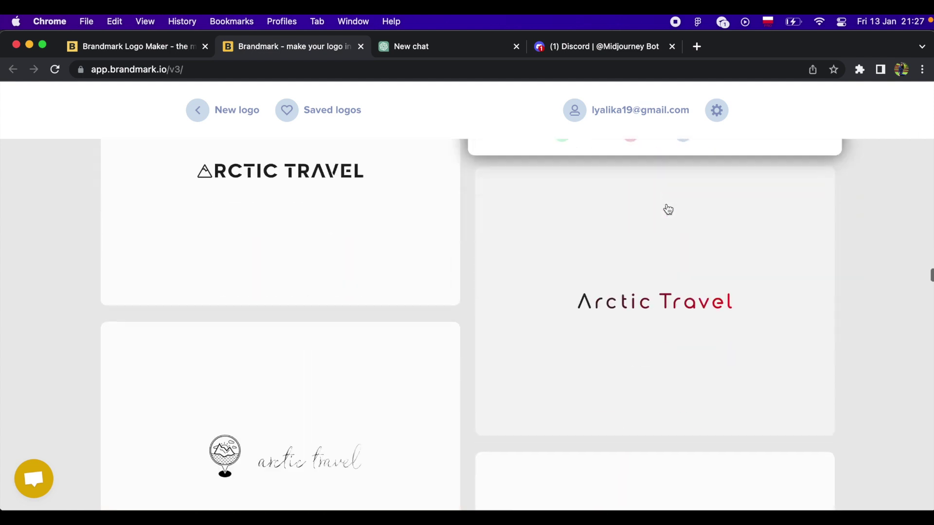
{"action": "scroll", "coordinate": [669, 209], "scroll_direction": "down", "scroll_amount": 5}
{"action": "scroll", "coordinate": [668, 209], "scroll_direction": "down", "scroll_amount": 3}
{"action": "scroll", "coordinate": [669, 209], "scroll_direction": "down", "scroll_amount": 5}
{"action": "scroll", "coordinate": [668, 209], "scroll_direction": "down", "scroll_amount": 5}
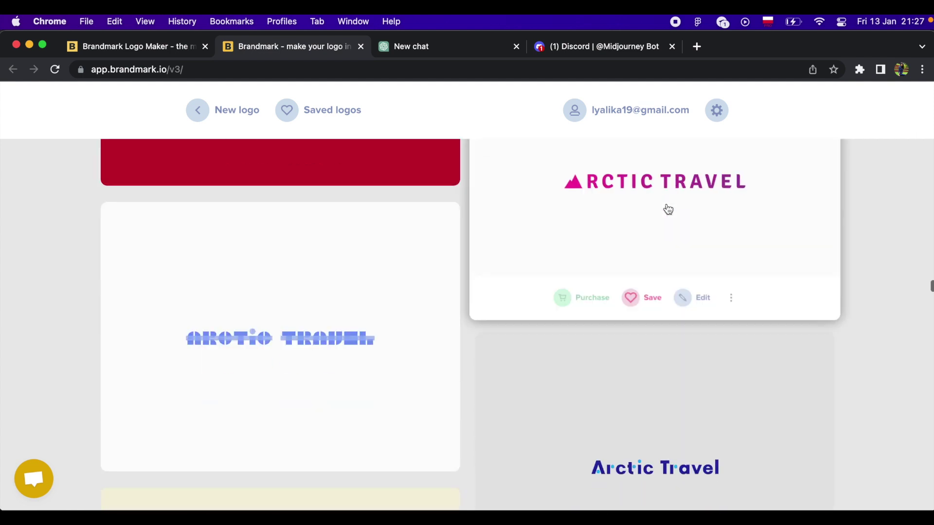
{"action": "scroll", "coordinate": [671, 291], "scroll_direction": "down", "scroll_amount": 2}
{"action": "scroll", "coordinate": [676, 381], "scroll_direction": "down", "scroll_amount": 1}
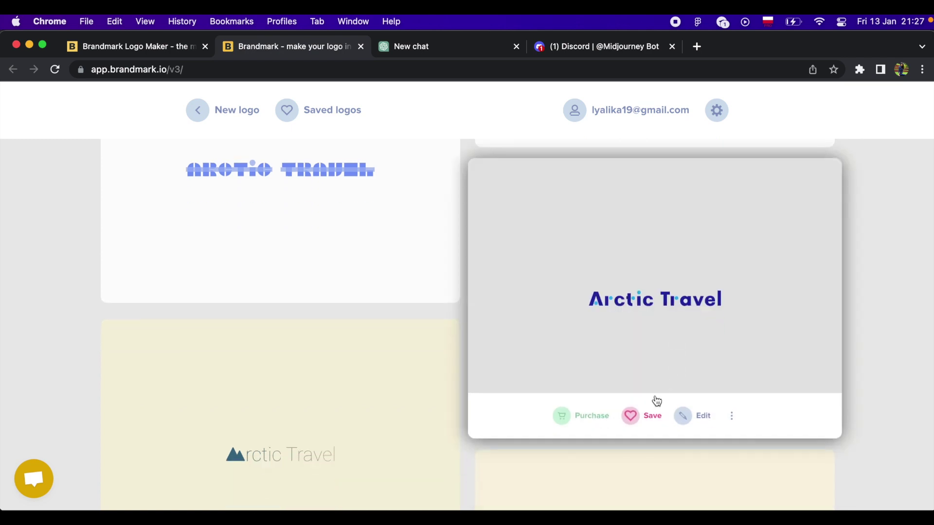
{"action": "scroll", "coordinate": [643, 360], "scroll_direction": "down", "scroll_amount": 5}
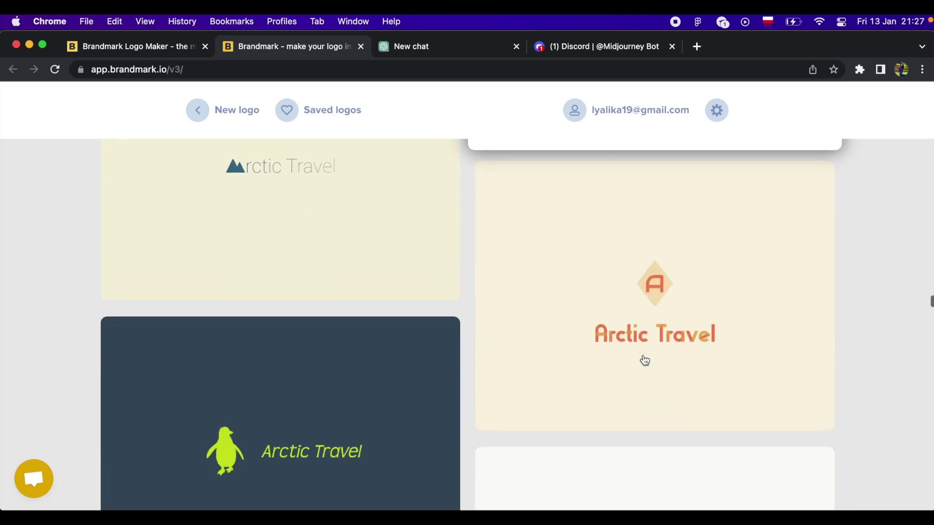
{"action": "scroll", "coordinate": [644, 360], "scroll_direction": "down", "scroll_amount": 3}
{"action": "scroll", "coordinate": [645, 360], "scroll_direction": "down", "scroll_amount": 1}
{"action": "scroll", "coordinate": [644, 360], "scroll_direction": "down", "scroll_amount": 3}
{"action": "scroll", "coordinate": [644, 360], "scroll_direction": "down", "scroll_amount": 4}
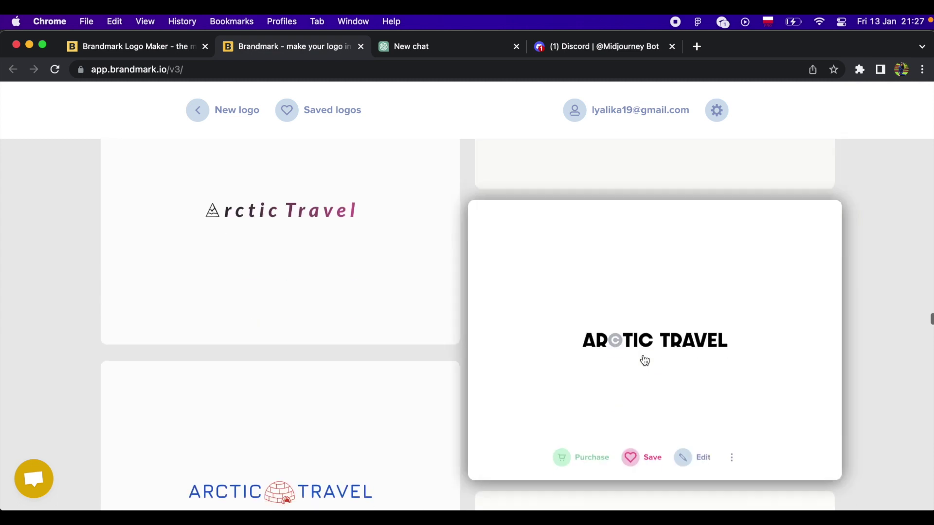
{"action": "scroll", "coordinate": [644, 360], "scroll_direction": "down", "scroll_amount": 4}
{"action": "scroll", "coordinate": [644, 357], "scroll_direction": "down", "scroll_amount": 4}
{"action": "scroll", "coordinate": [643, 355], "scroll_direction": "down", "scroll_amount": 4}
{"action": "scroll", "coordinate": [271, 375], "scroll_direction": "down", "scroll_amount": 4}
{"action": "scroll", "coordinate": [456, 380], "scroll_direction": "down", "scroll_amount": 4}
{"action": "scroll", "coordinate": [605, 362], "scroll_direction": "down", "scroll_amount": 4}
{"action": "scroll", "coordinate": [628, 379], "scroll_direction": "down", "scroll_amount": 4}
{"action": "scroll", "coordinate": [644, 393], "scroll_direction": "down", "scroll_amount": 4}
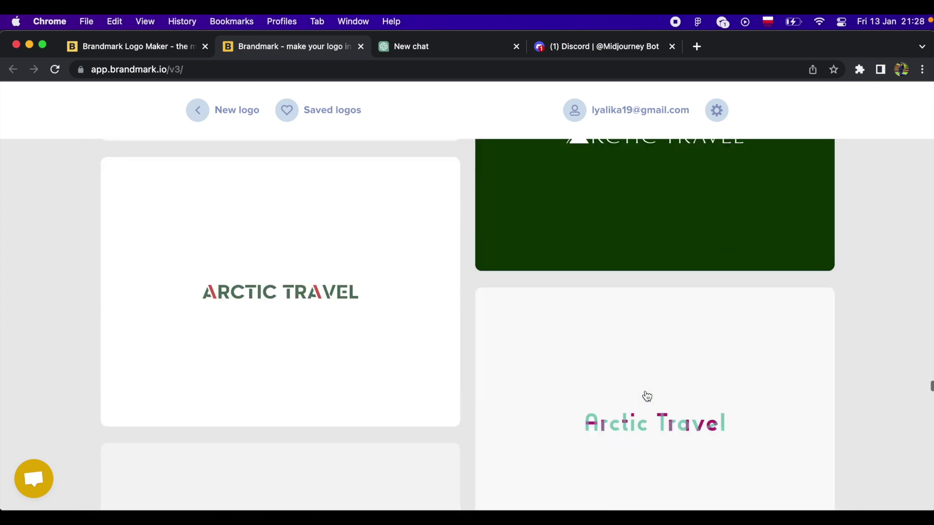
{"action": "scroll", "coordinate": [644, 394], "scroll_direction": "down", "scroll_amount": 4}
{"action": "scroll", "coordinate": [646, 396], "scroll_direction": "down", "scroll_amount": 4}
{"action": "scroll", "coordinate": [647, 396], "scroll_direction": "down", "scroll_amount": 4}
{"action": "scroll", "coordinate": [650, 385], "scroll_direction": "down", "scroll_amount": 4}
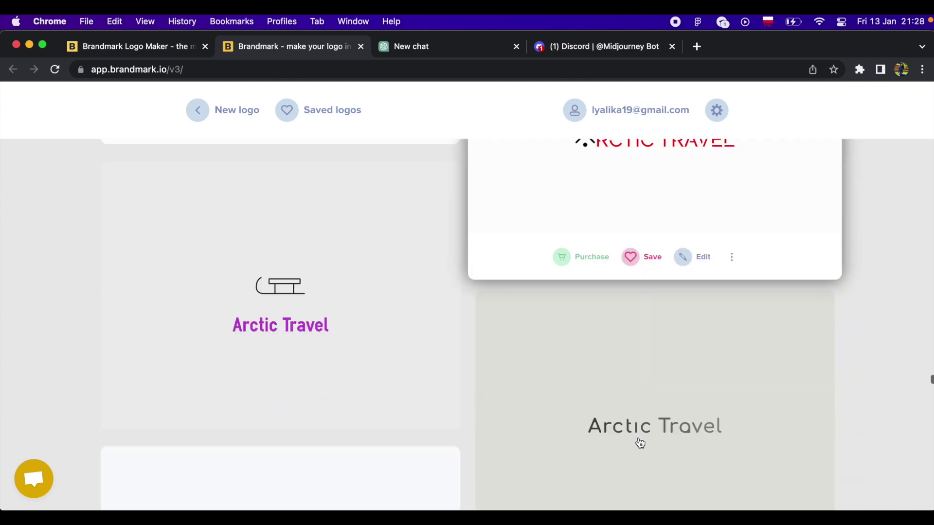
{"action": "scroll", "coordinate": [640, 442], "scroll_direction": "down", "scroll_amount": 4}
{"action": "scroll", "coordinate": [375, 267], "scroll_direction": "down", "scroll_amount": 4}
{"action": "scroll", "coordinate": [445, 406], "scroll_direction": "down", "scroll_amount": 4}
{"action": "scroll", "coordinate": [444, 406], "scroll_direction": "down", "scroll_amount": 4}
{"action": "scroll", "coordinate": [444, 406], "scroll_direction": "down", "scroll_amount": 4}
{"action": "scroll", "coordinate": [444, 406], "scroll_direction": "down", "scroll_amount": 4}
{"action": "scroll", "coordinate": [442, 407], "scroll_direction": "down", "scroll_amount": 4}
{"action": "scroll", "coordinate": [463, 394], "scroll_direction": "down", "scroll_amount": 4}
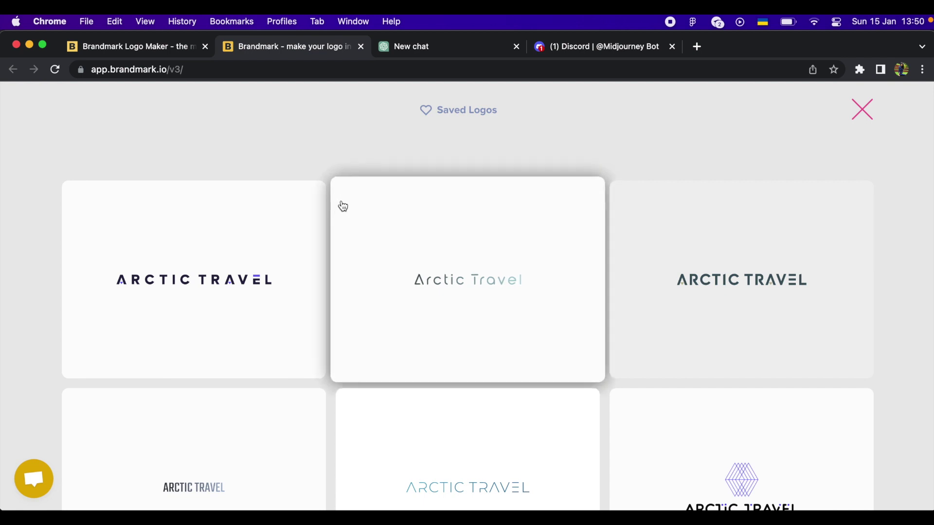
{"action": "scroll", "coordinate": [343, 207], "scroll_direction": "down", "scroll_amount": 2}
{"action": "scroll", "coordinate": [342, 207], "scroll_direction": "down", "scroll_amount": 2}
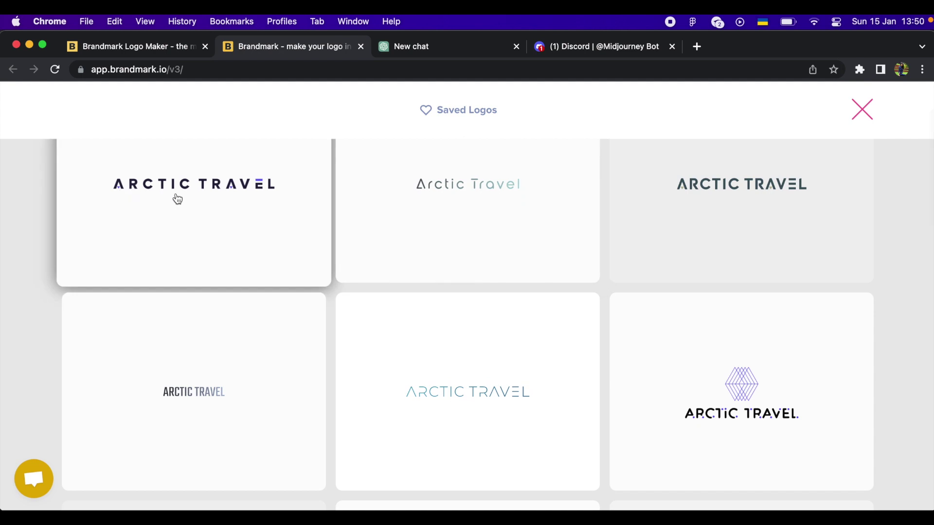
Step: Open the ARCTIC TRAVEL logo design with the snowboard icon
{"action": "scroll", "coordinate": [225, 204], "scroll_direction": "down", "scroll_amount": 3}
{"action": "scroll", "coordinate": [225, 204], "scroll_direction": "down", "scroll_amount": 5}
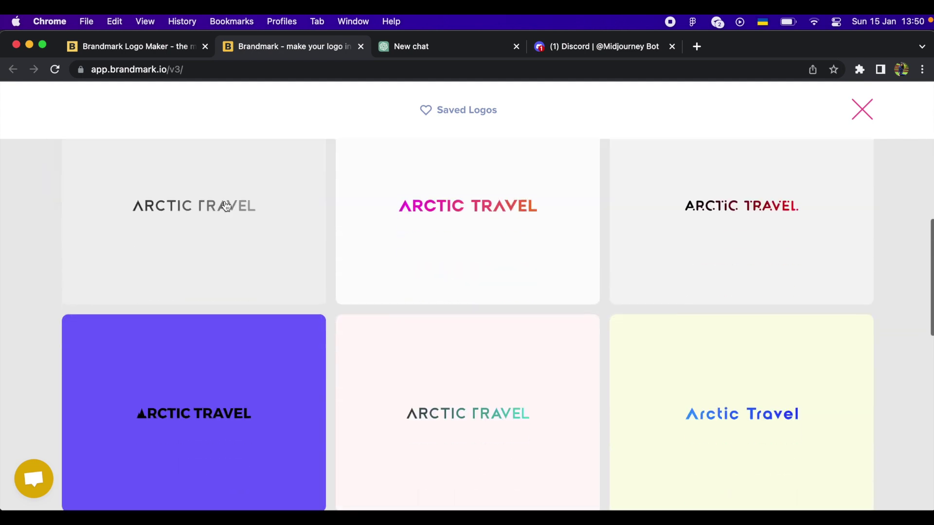
{"action": "scroll", "coordinate": [225, 204], "scroll_direction": "down", "scroll_amount": 4}
{"action": "scroll", "coordinate": [482, 387], "scroll_direction": "down", "scroll_amount": 2}
{"action": "scroll", "coordinate": [469, 407], "scroll_direction": "down", "scroll_amount": 3}
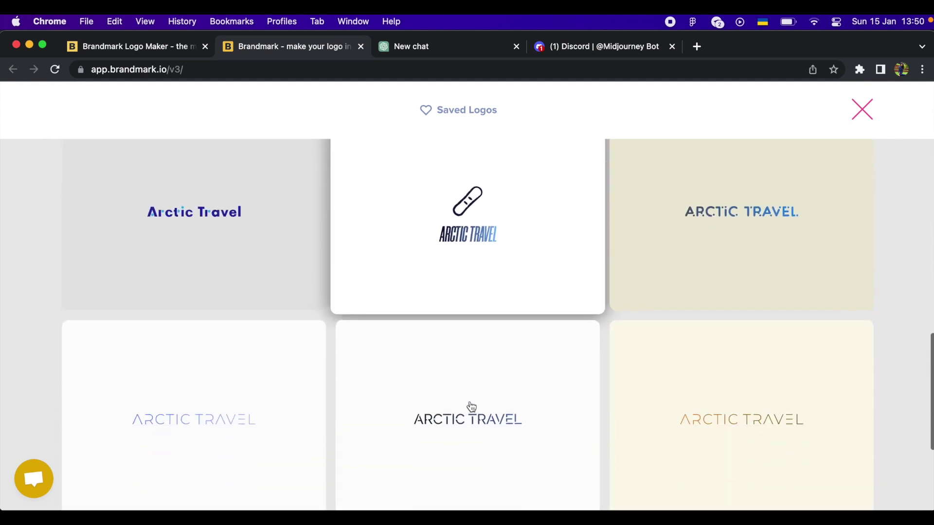
{"action": "left_click", "coordinate": [477, 275]}
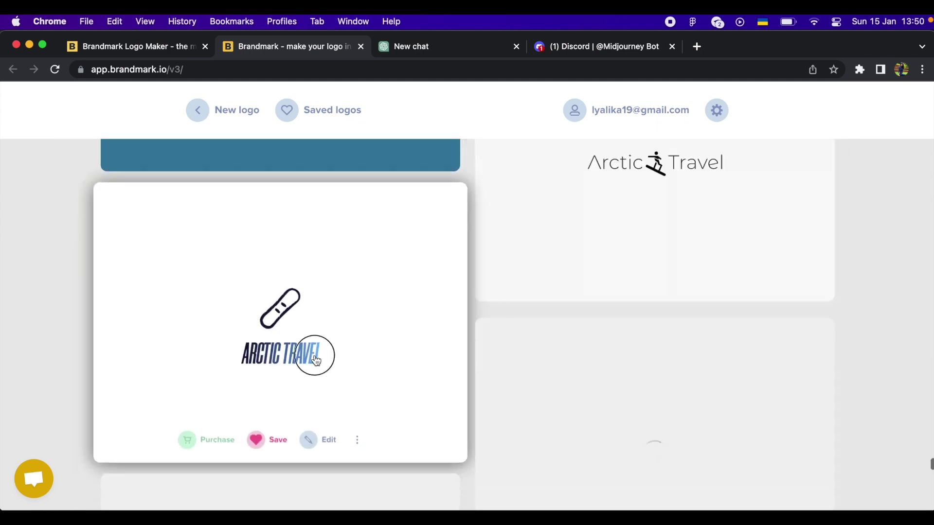
Step: Screenshot the logo's Brand Colors palette as an image
{"action": "scroll", "coordinate": [457, 337], "scroll_direction": "down", "scroll_amount": 4}
{"action": "scroll", "coordinate": [456, 337], "scroll_direction": "down", "scroll_amount": 5}
{"action": "scroll", "coordinate": [457, 338], "scroll_direction": "down", "scroll_amount": 3}
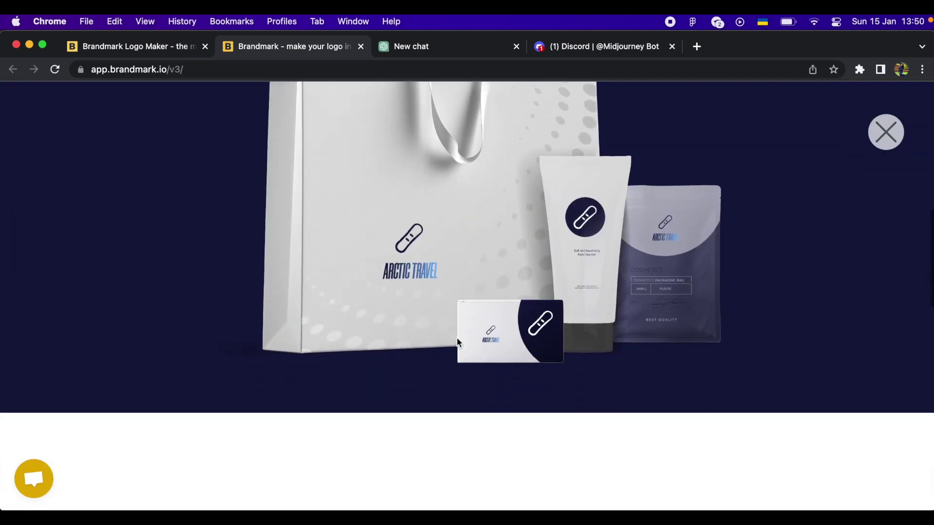
{"action": "scroll", "coordinate": [457, 337], "scroll_direction": "down", "scroll_amount": 5}
{"action": "scroll", "coordinate": [457, 337], "scroll_direction": "down", "scroll_amount": 2}
{"action": "scroll", "coordinate": [456, 337], "scroll_direction": "down", "scroll_amount": 3}
{"action": "scroll", "coordinate": [456, 337], "scroll_direction": "down", "scroll_amount": 4}
{"action": "scroll", "coordinate": [457, 338], "scroll_direction": "down", "scroll_amount": 6}
{"action": "scroll", "coordinate": [457, 337], "scroll_direction": "up", "scroll_amount": 3}
{"action": "scroll", "coordinate": [457, 337], "scroll_direction": "up", "scroll_amount": 4}
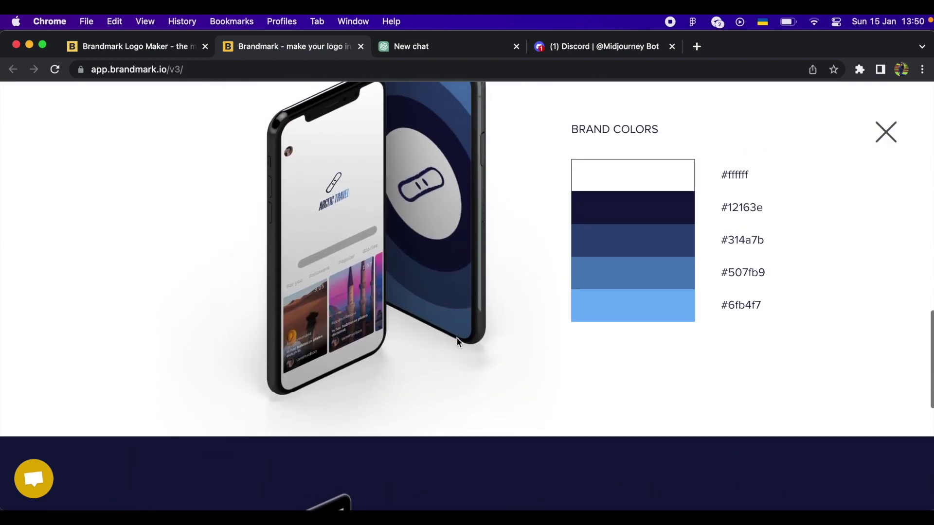
{"action": "key", "text": "super+shift+4"}
{"action": "left_click_drag", "start_coordinate": [557, 112], "coordinate": [800, 400]}
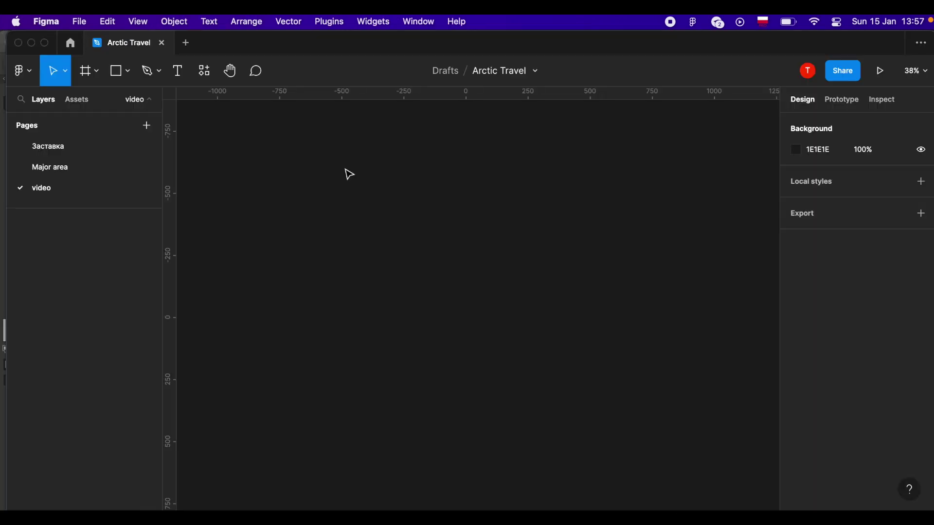
Step: Create a 1440×1024 Desktop frame named 'Arctic Travel'
{"action": "key", "text": "f"}
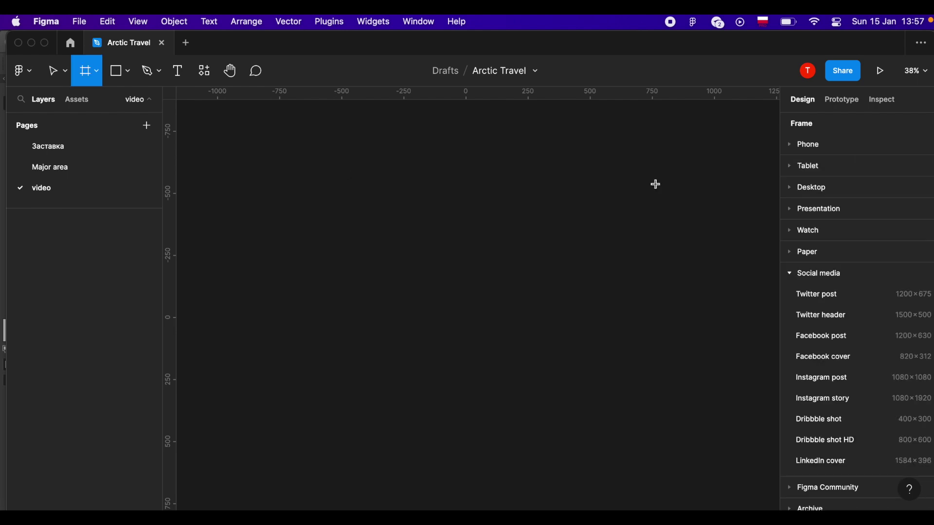
{"action": "left_click", "coordinate": [789, 190]}
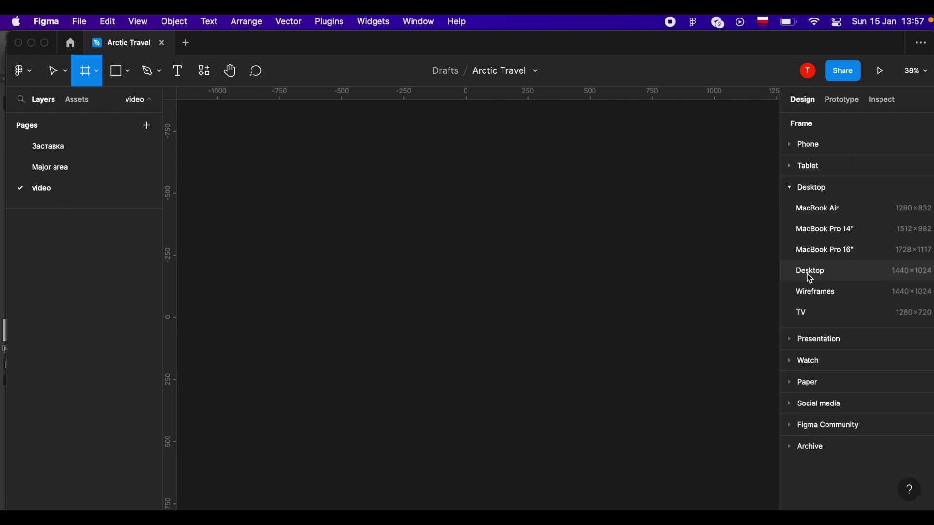
{"action": "left_click", "coordinate": [810, 271]}
{"action": "double_click", "coordinate": [321, 170]}
{"action": "type", "text": "Arctic Travel"}
{"action": "key", "text": "Return"}
Step: Paste the palette screenshot to the right of the frame and close Brandmark's logo preview
{"action": "key", "text": "ctrl+v"}
{"action": "left_click_drag", "start_coordinate": [449, 340], "coordinate": [690, 263]}
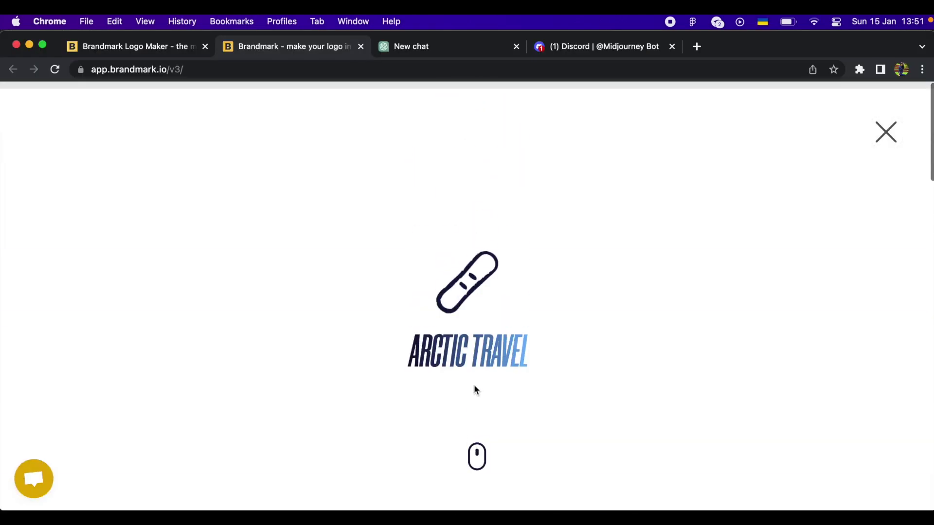
{"action": "left_click", "coordinate": [886, 131]}
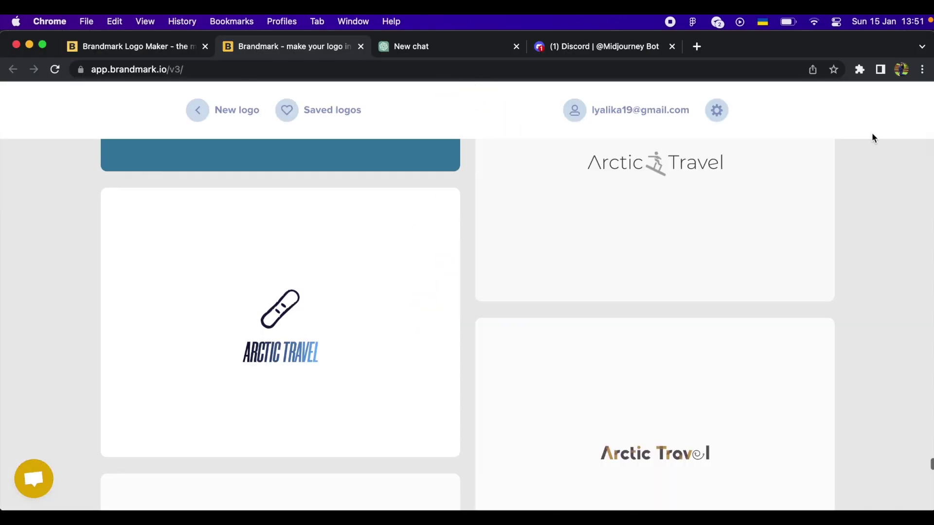
Step: Give the logo name a bold suggested font and remove the snowboard icon
{"action": "left_click", "coordinate": [312, 441]}
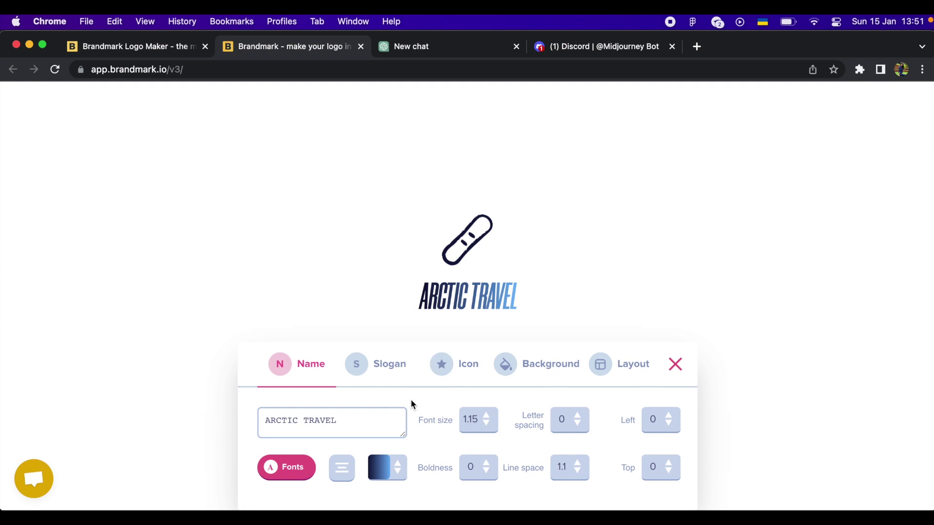
{"action": "left_click", "coordinate": [290, 469]}
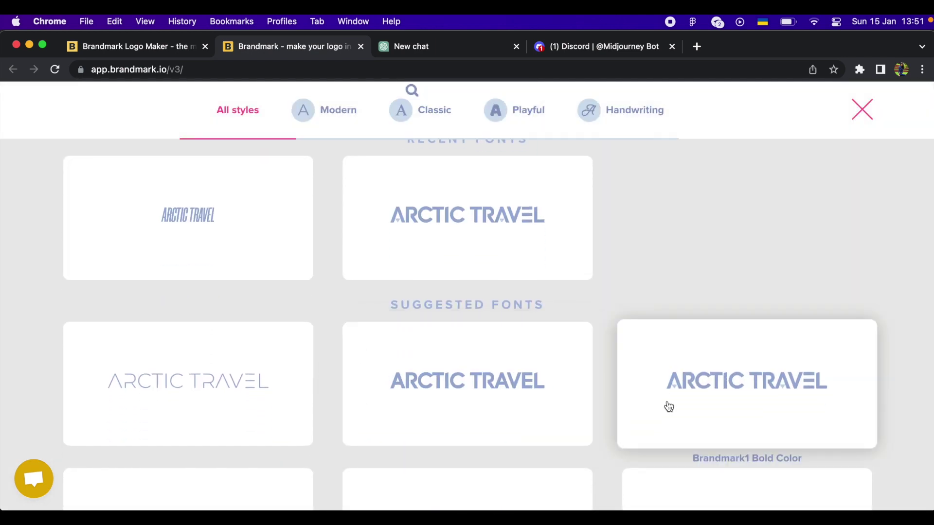
{"action": "left_click", "coordinate": [666, 402]}
{"action": "left_click", "coordinate": [376, 366]}
{"action": "left_click", "coordinate": [462, 374]}
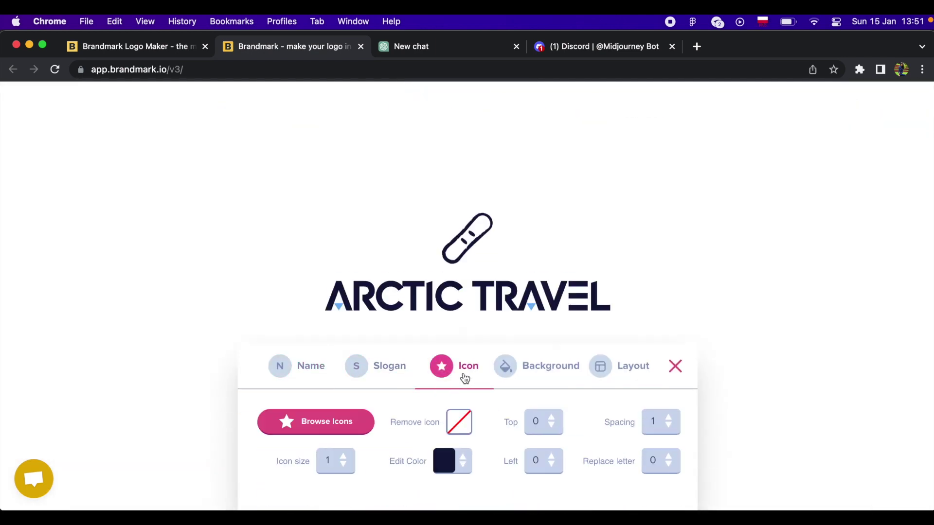
{"action": "left_click", "coordinate": [463, 427]}
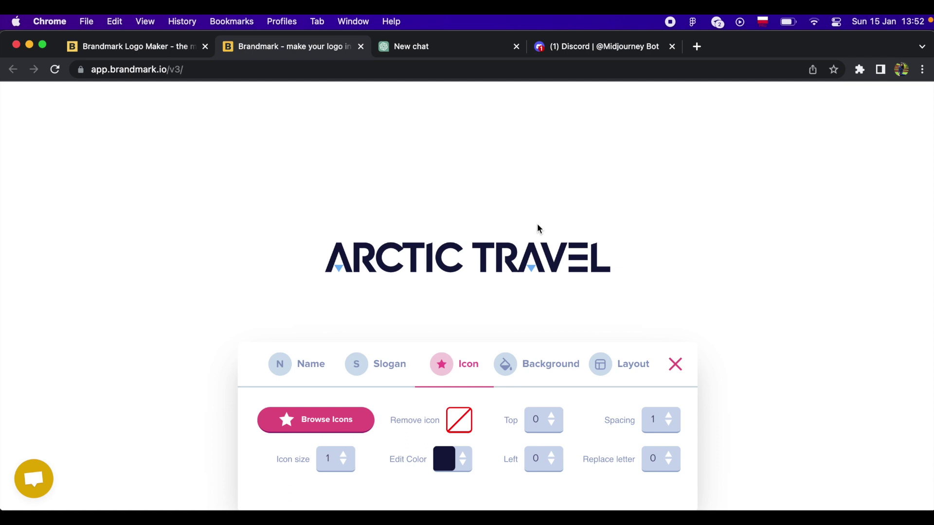
Step: Screenshot the restyled ARCTIC TRAVEL wordmark and bring up the name's gradient colours
{"action": "key", "text": "super+shift+4"}
{"action": "left_click_drag", "start_coordinate": [271, 194], "coordinate": [655, 341]}
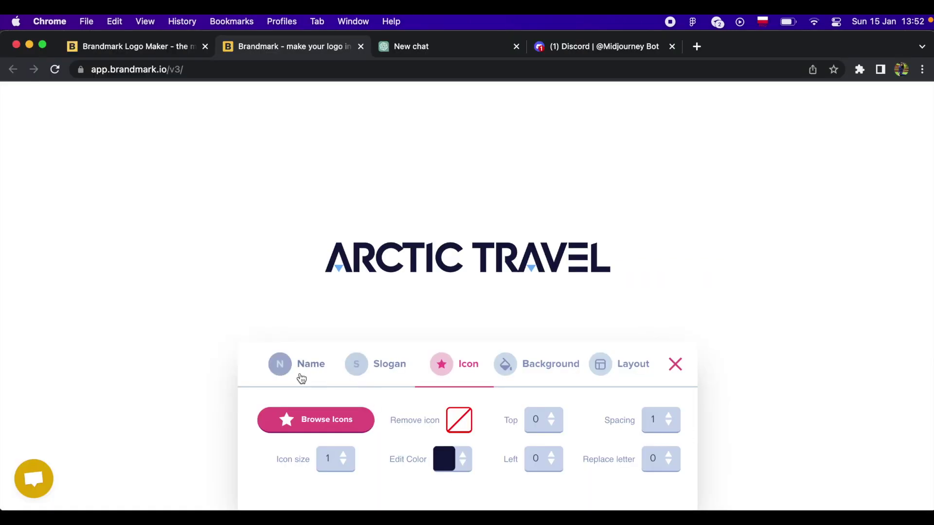
{"action": "left_click", "coordinate": [300, 370]}
{"action": "left_click", "coordinate": [378, 468]}
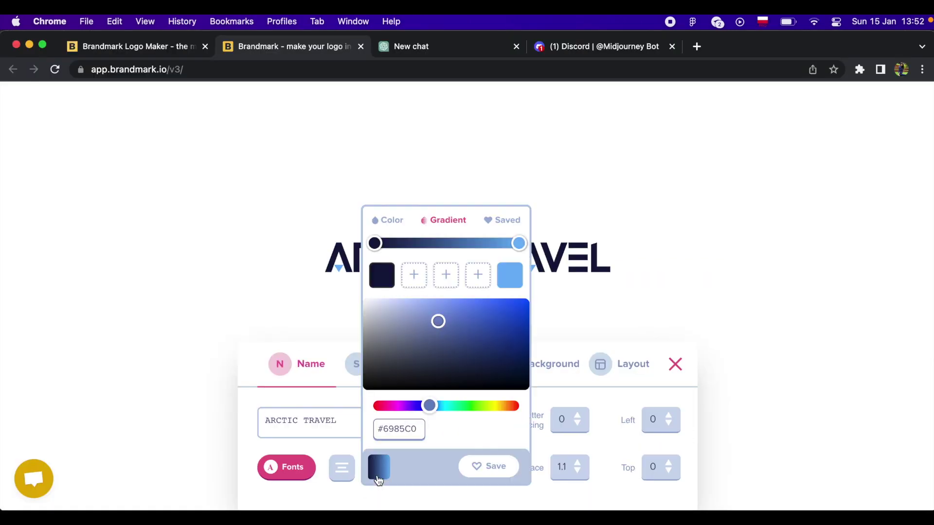
Step: Set the logo background colour to dark navy #12163E
{"action": "double_click", "coordinate": [391, 429]}
{"action": "key", "text": "super+c"}
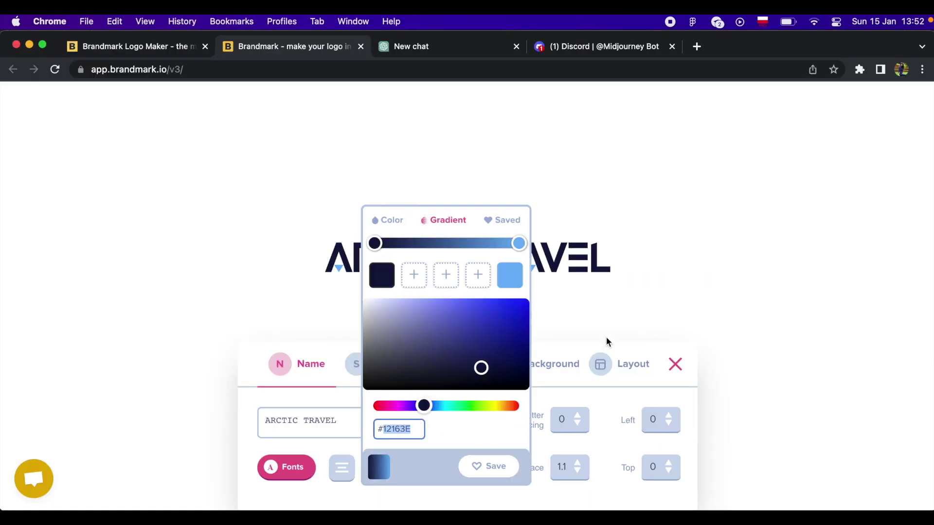
{"action": "left_click", "coordinate": [606, 341]}
{"action": "left_click", "coordinate": [550, 363]}
{"action": "left_click", "coordinate": [647, 420]}
{"action": "key", "text": "super+v"}
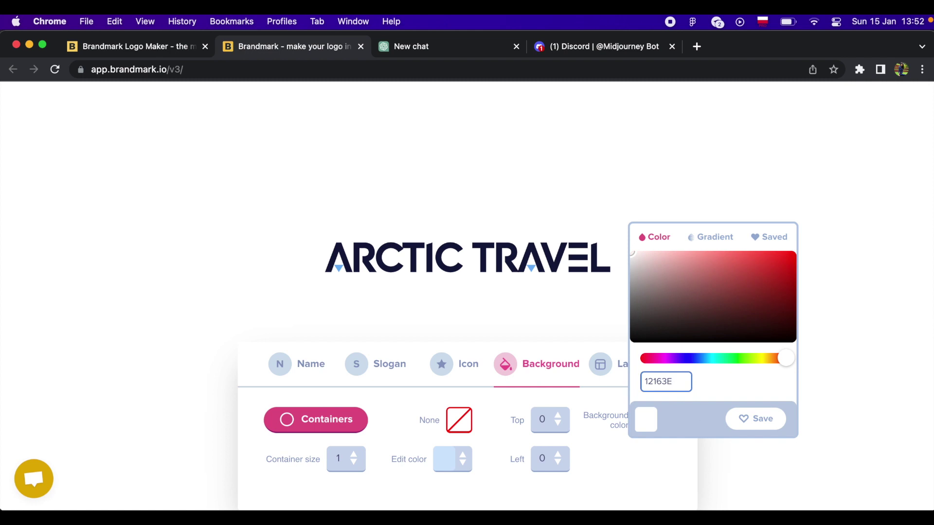
{"action": "left_click", "coordinate": [645, 381]}
{"action": "type", "text": "#"}
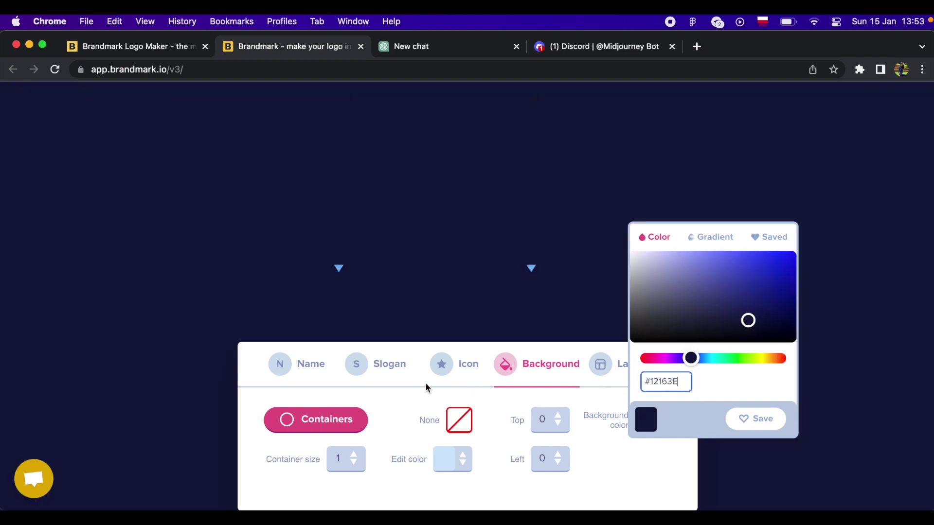
{"action": "left_click", "coordinate": [298, 370]}
Step: Make the ARCTIC TRAVEL lettering white and screenshot the navy logo
{"action": "left_click", "coordinate": [382, 466]}
{"action": "left_click", "coordinate": [371, 314]}
{"action": "left_click", "coordinate": [734, 189]}
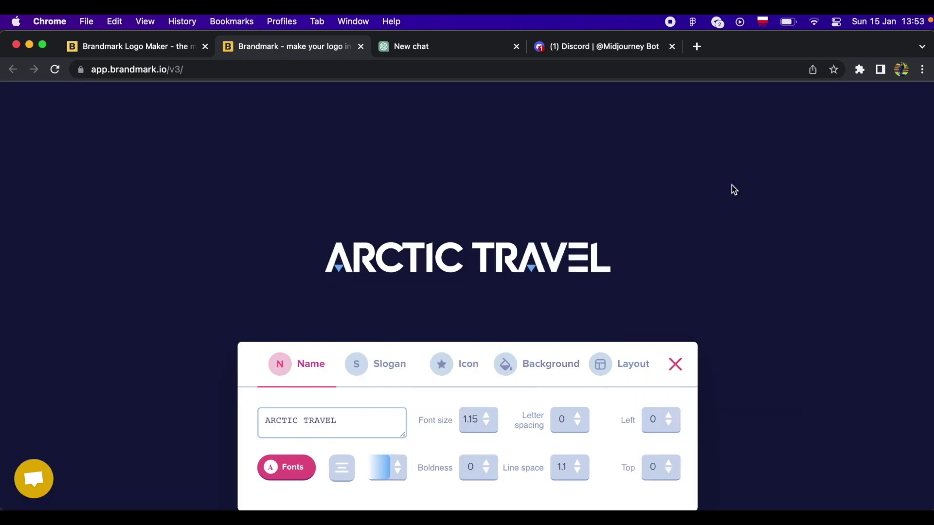
{"action": "key", "text": "super+shift+4"}
{"action": "left_click_drag", "start_coordinate": [271, 209], "coordinate": [657, 320]}
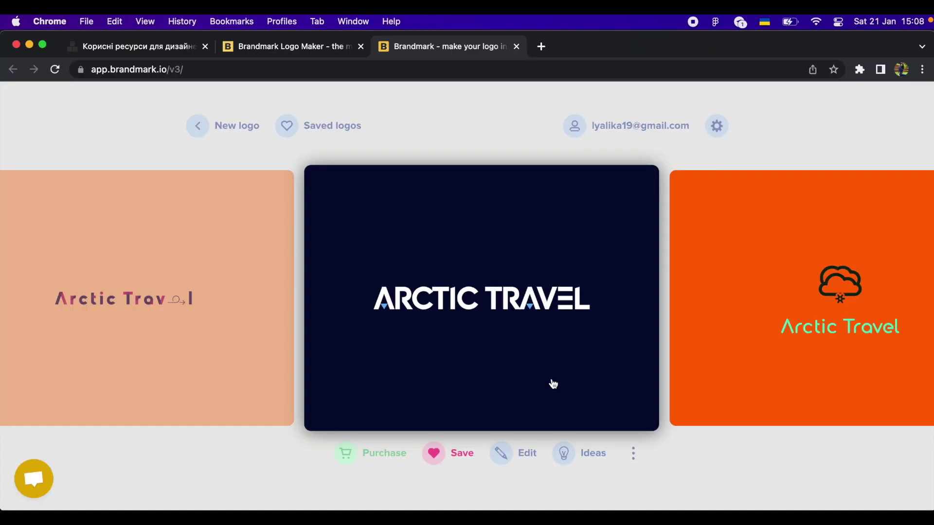
Step: View Brandmark's pricing plans via Purchase below the navy ARCTIC TRAVEL logo
{"action": "left_click", "coordinate": [390, 453]}
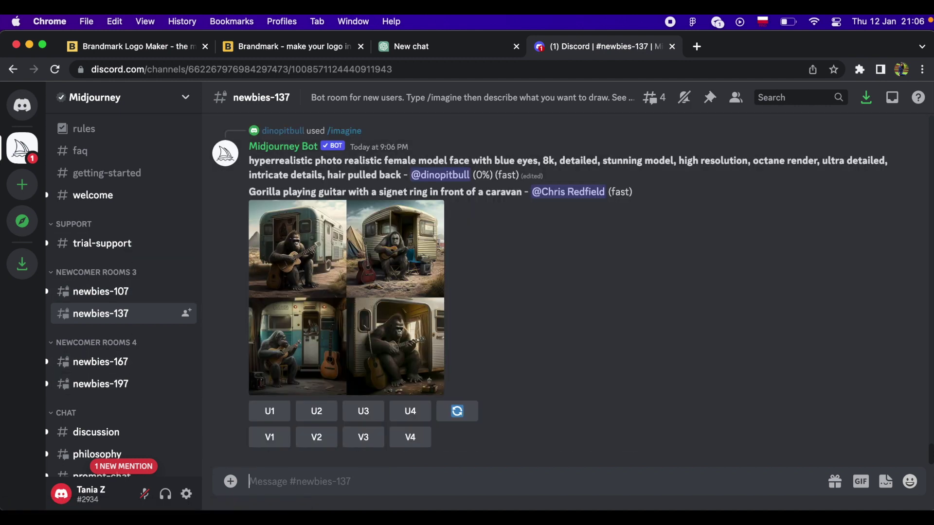
Step: Submit /imagine 'snowy mountain range, snowboarder in action, background fades to black on the left'
{"action": "type", "text": "/ima"}
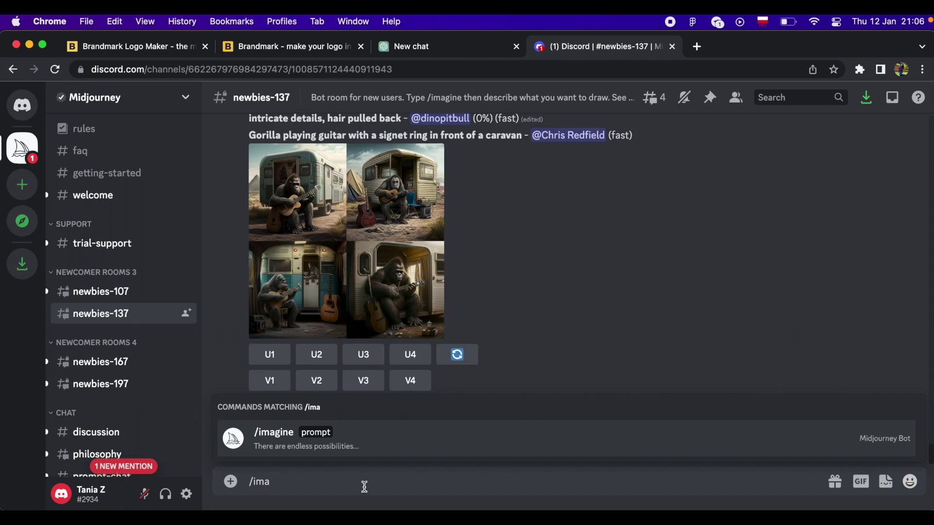
{"action": "left_click", "coordinate": [302, 441]}
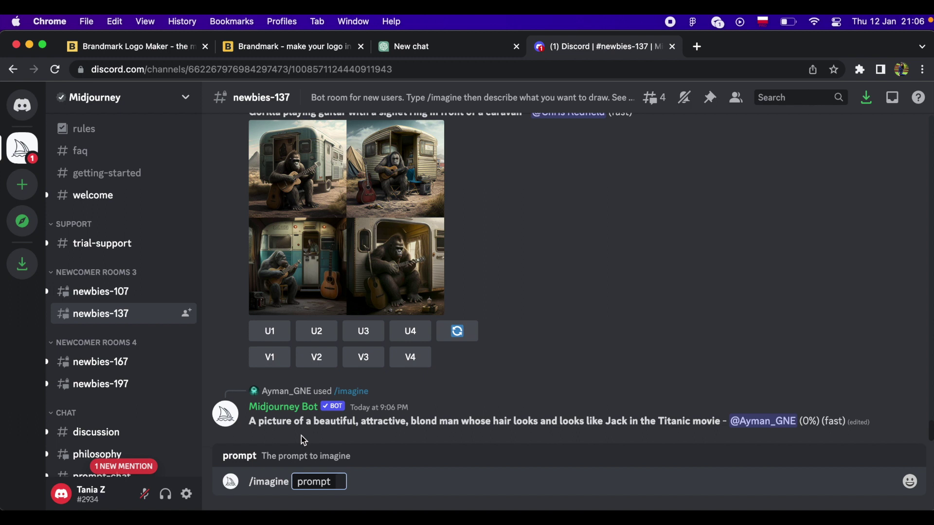
{"action": "type", "text": "snowy"}
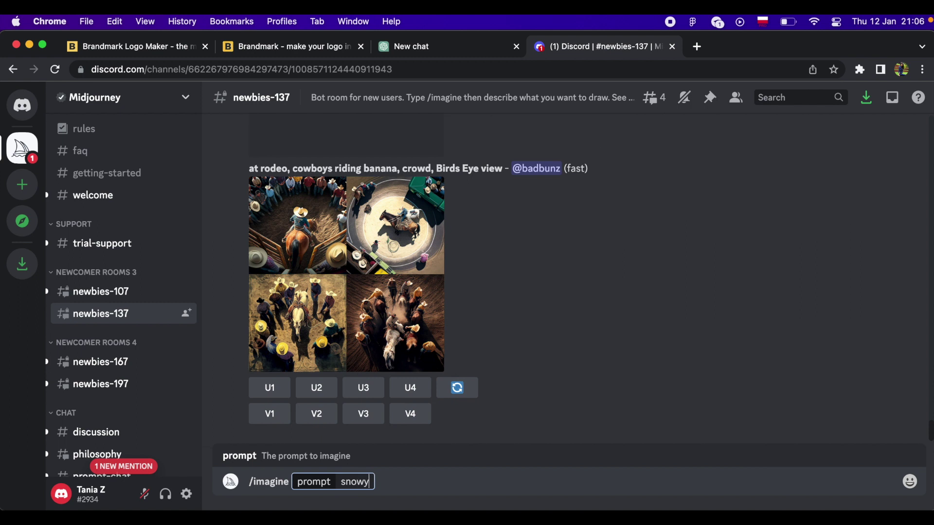
{"action": "type", "text": " mountain range,"}
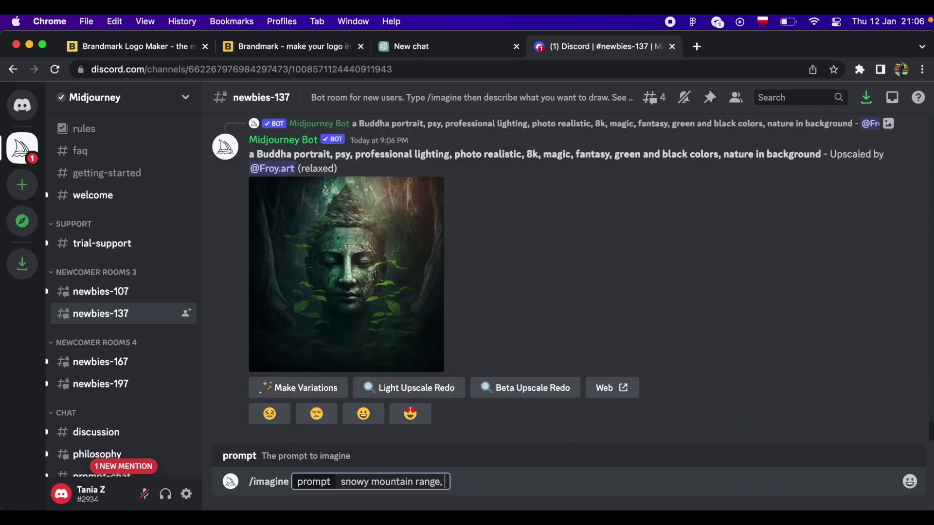
{"action": "type", "text": " snowbo"}
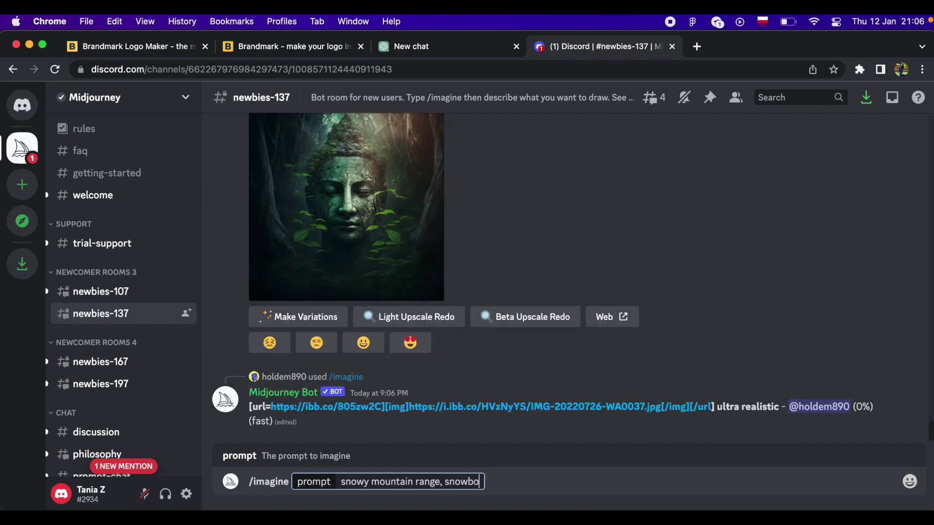
{"action": "type", "text": "arder in action,"}
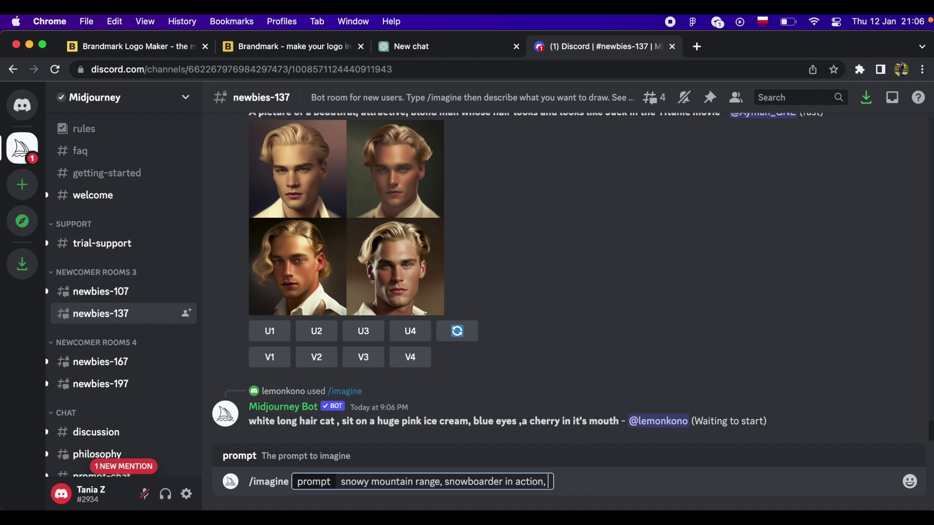
{"action": "type", "text": " background fades to black on the left"}
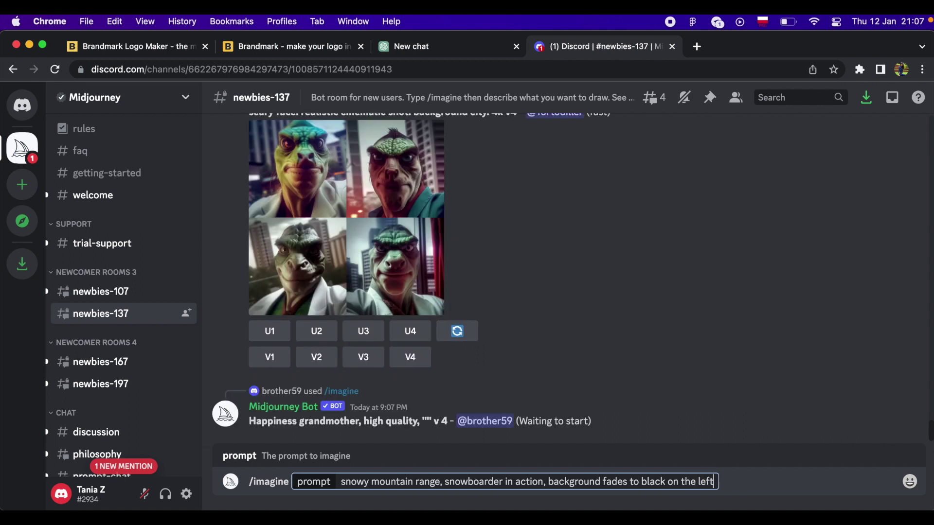
{"action": "key", "text": "Return"}
{"action": "scroll", "coordinate": [487, 178], "scroll_direction": "up", "scroll_amount": 2}
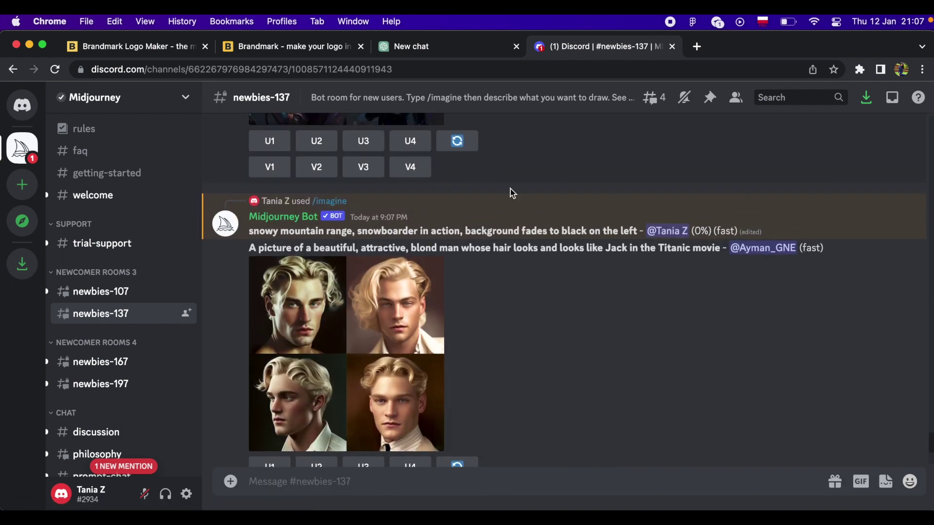
Step: Request V3 variations of the finished snowboarder grid and upscale a chosen variation
{"action": "scroll", "coordinate": [617, 200], "scroll_direction": "down", "scroll_amount": 1}
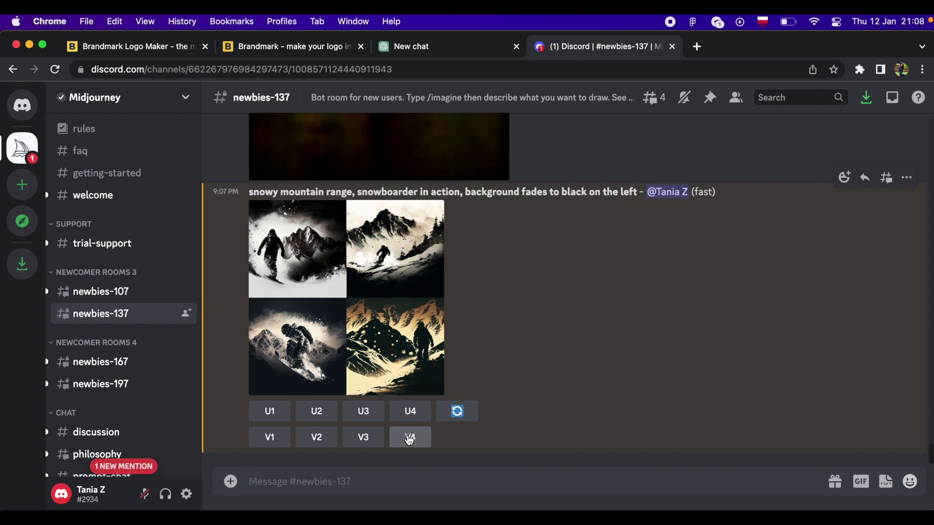
{"action": "left_click", "coordinate": [349, 437]}
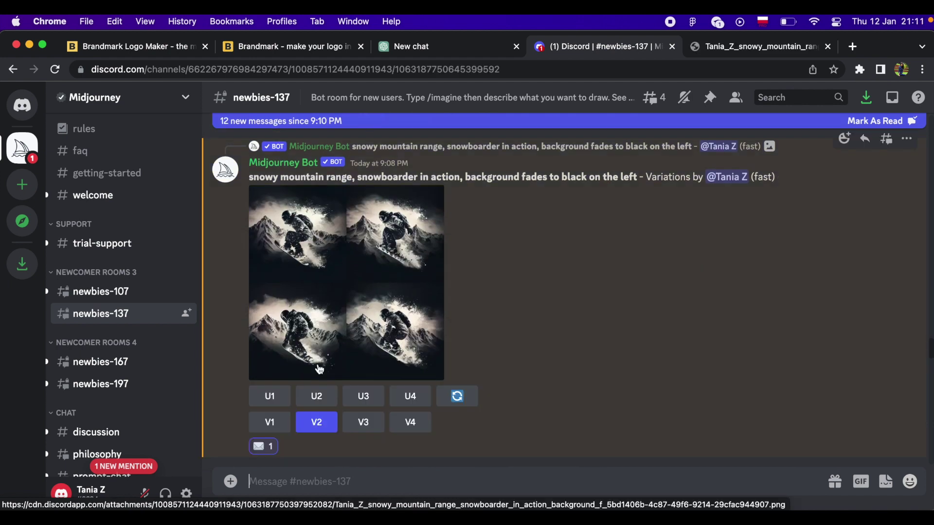
{"action": "left_click", "coordinate": [274, 403]}
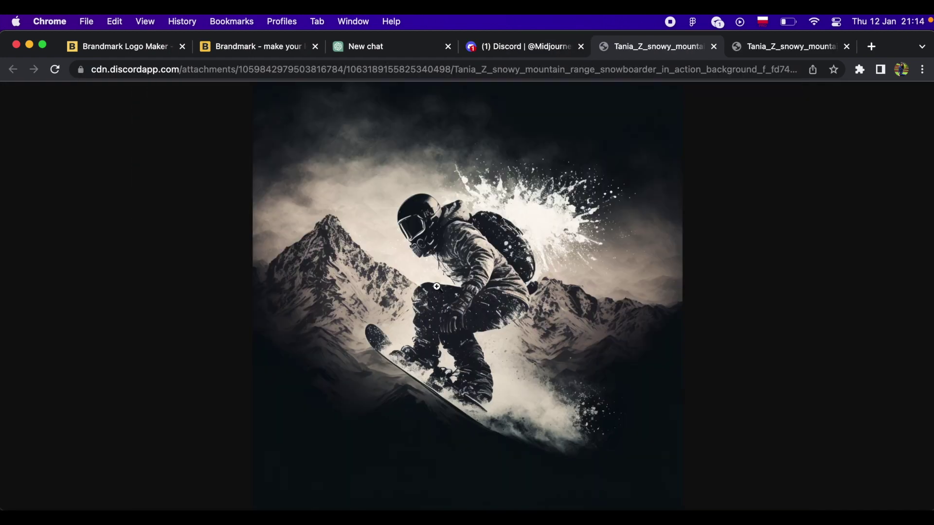
Step: Copy the full-size snowboarder image and paste it onto the right side of the Arctic Travel frame
{"action": "right_click", "coordinate": [439, 290]}
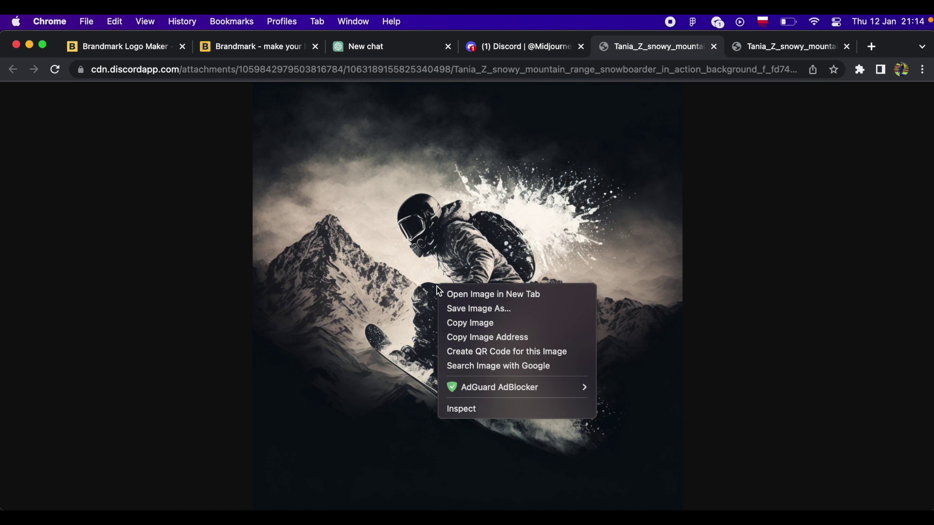
{"action": "left_click", "coordinate": [455, 323]}
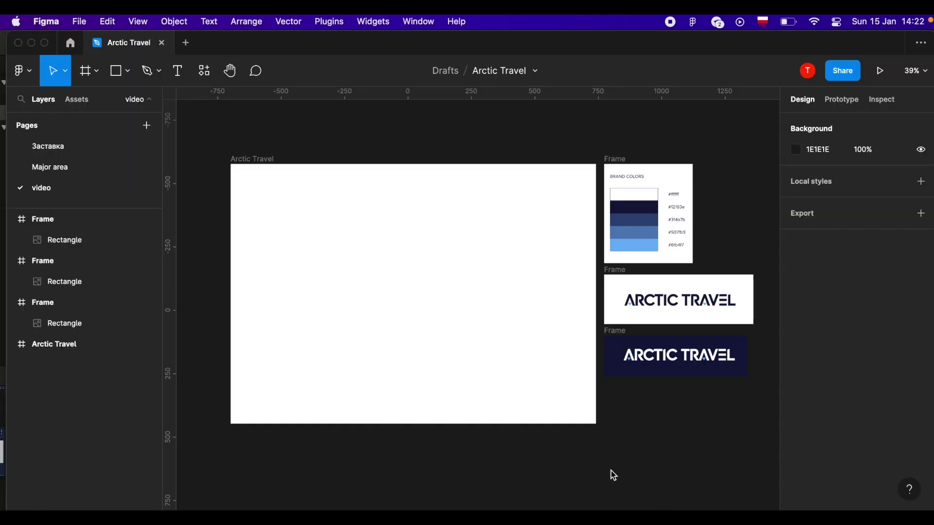
{"action": "key", "text": "super+v"}
{"action": "mouse_move", "coordinate": [521, 328]}
{"action": "left_mouse_down"}
{"action": "mouse_move", "coordinate": [559, 322]}
{"action": "mouse_move", "coordinate": [549, 325]}
{"action": "left_mouse_up"}
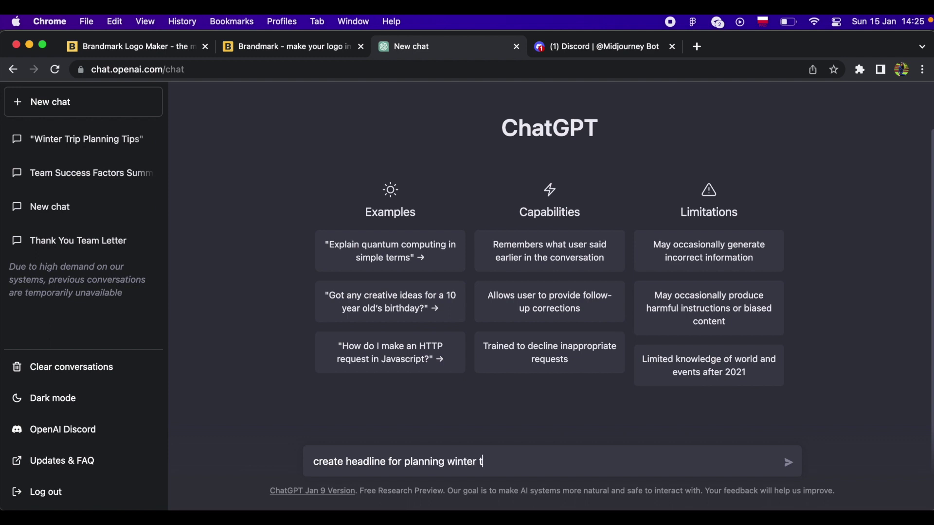
Step: Ask ChatGPT for five winter-trip headlines, refined to use 'plan' and to be five words
{"action": "type", "text": "tions)"}
{"action": "key", "text": "Return"}
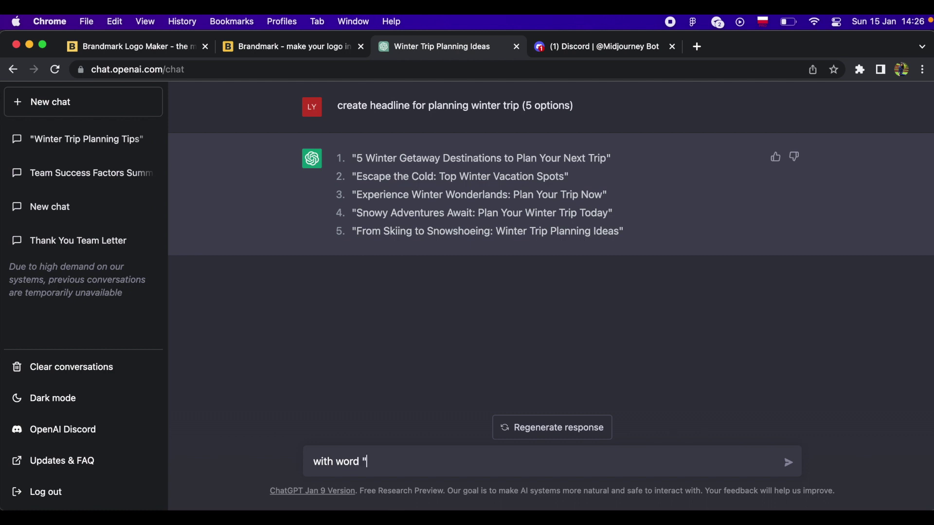
{"action": "type", "text": "\""}
{"action": "key", "text": "Return"}
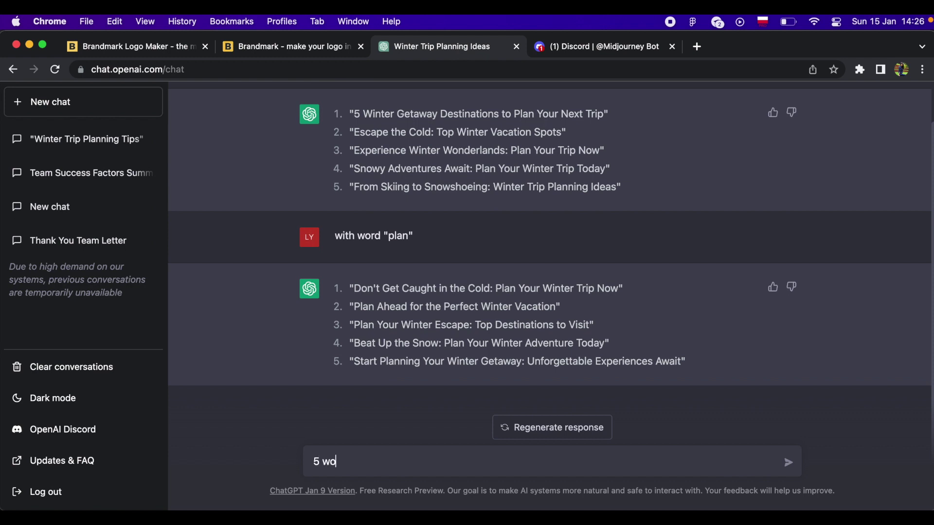
{"action": "type", "text": "s"}
{"action": "key", "text": "Return"}
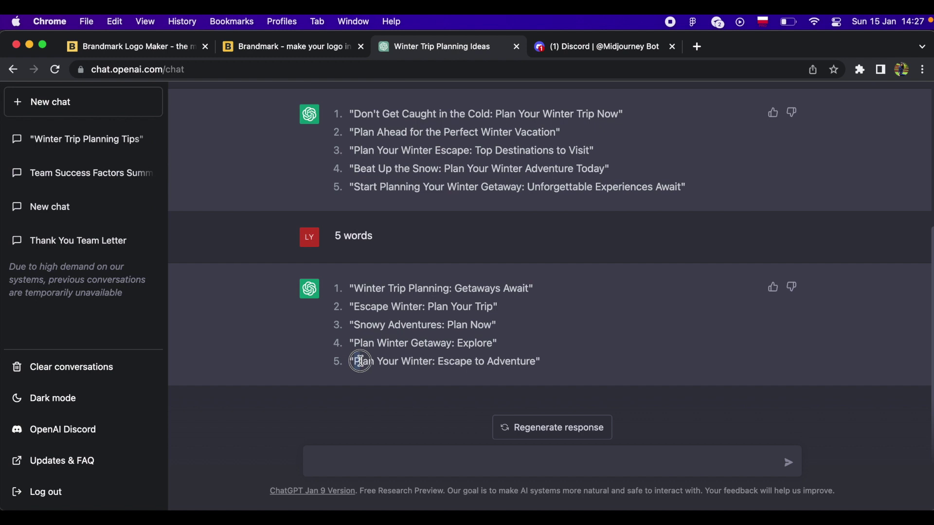
Step: Request a short description for 'Plan Your Winter: Escape to Adventure' and select the result
{"action": "left_click_drag", "start_coordinate": [355, 361], "coordinate": [533, 361]}
{"action": "left_click_drag", "start_coordinate": [344, 382], "coordinate": [542, 365]}
{"action": "key", "text": "super+c"}
{"action": "left_click", "coordinate": [416, 467]}
{"action": "key", "text": "super+v"}
{"action": "key", "text": "super+Left"}
{"action": "type", "text": "create short description to headline"}
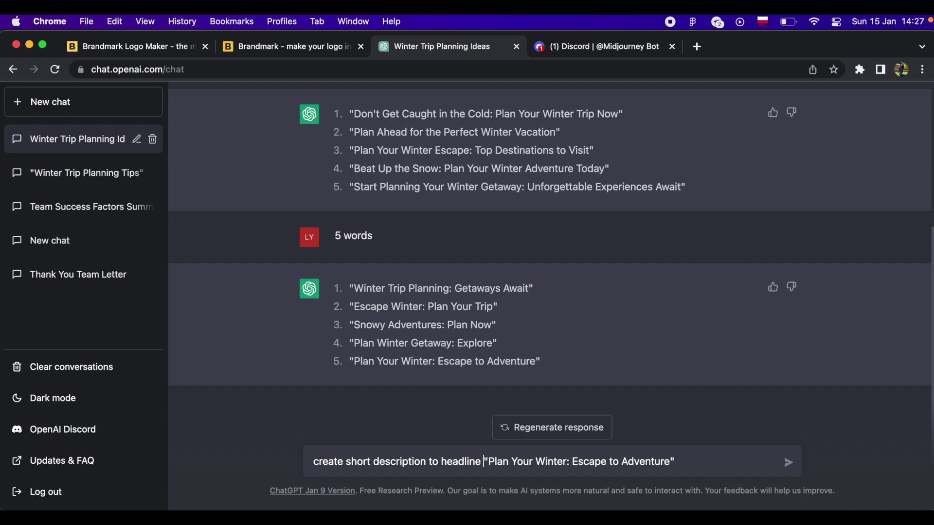
{"action": "key", "text": "Return"}
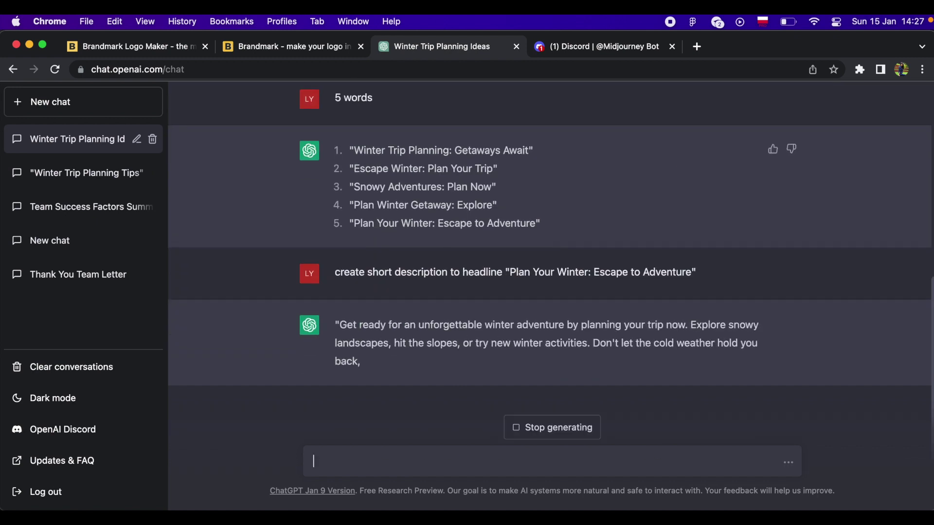
{"action": "left_click_drag", "start_coordinate": [511, 320], "coordinate": [690, 323]}
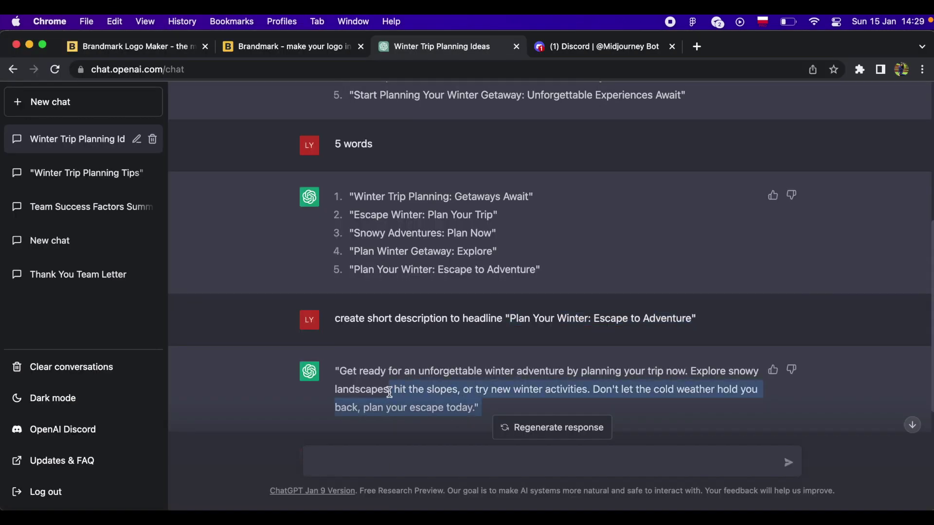
Step: Narrow the 'Get ready for an unforgettable winter adventure' text so it wraps, and place it under the headline
{"action": "triple_click", "coordinate": [466, 410]}
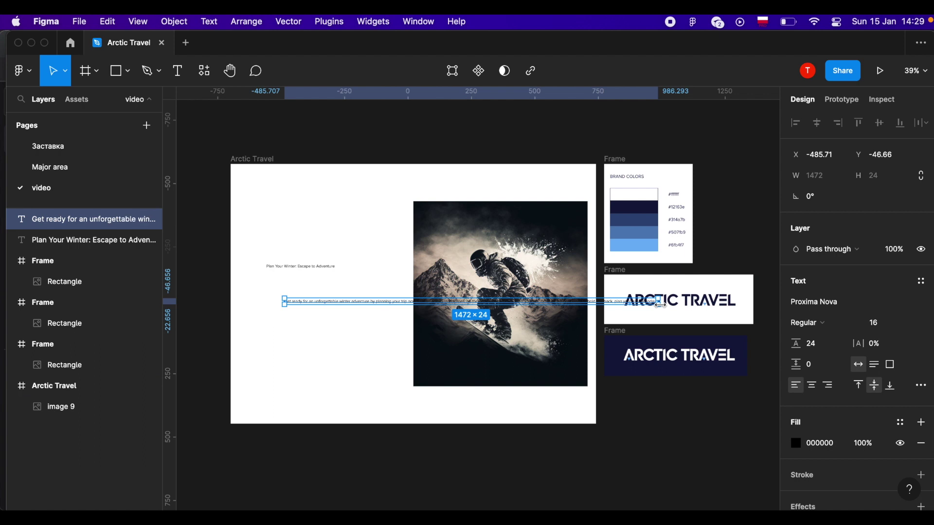
{"action": "left_click_drag", "start_coordinate": [660, 302], "coordinate": [371, 302]}
{"action": "left_click_drag", "start_coordinate": [329, 326], "coordinate": [306, 312]}
{"action": "left_click", "coordinate": [358, 368]}
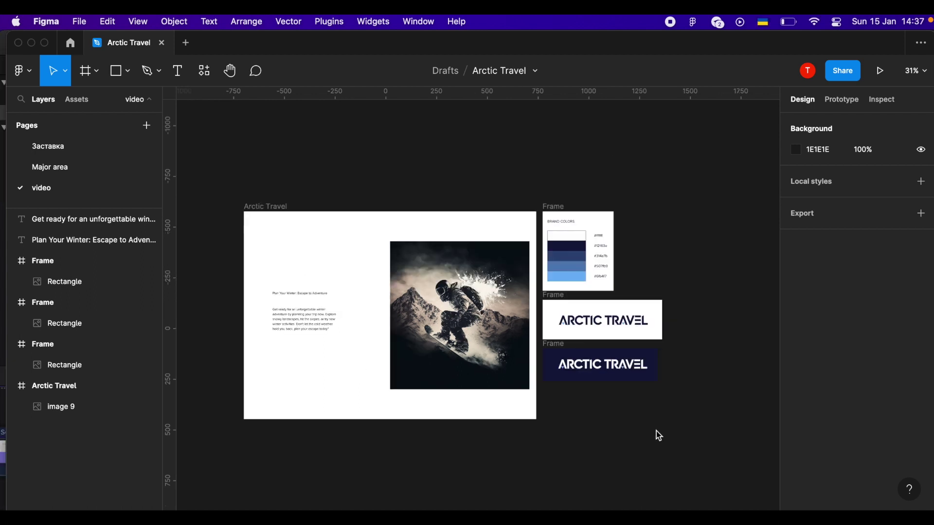
Step: Add a 12-column layout grid with margin 160 and gutter 32 to the Arctic Travel frame
{"action": "left_click", "coordinate": [419, 270]}
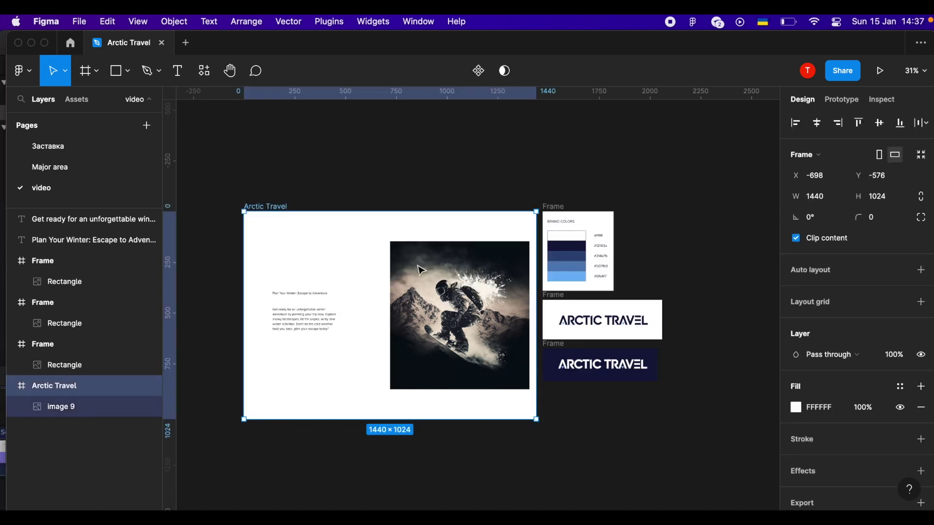
{"action": "left_click", "coordinate": [921, 301]}
{"action": "left_click", "coordinate": [796, 323]}
{"action": "left_click", "coordinate": [647, 325]}
{"action": "left_click", "coordinate": [660, 354]}
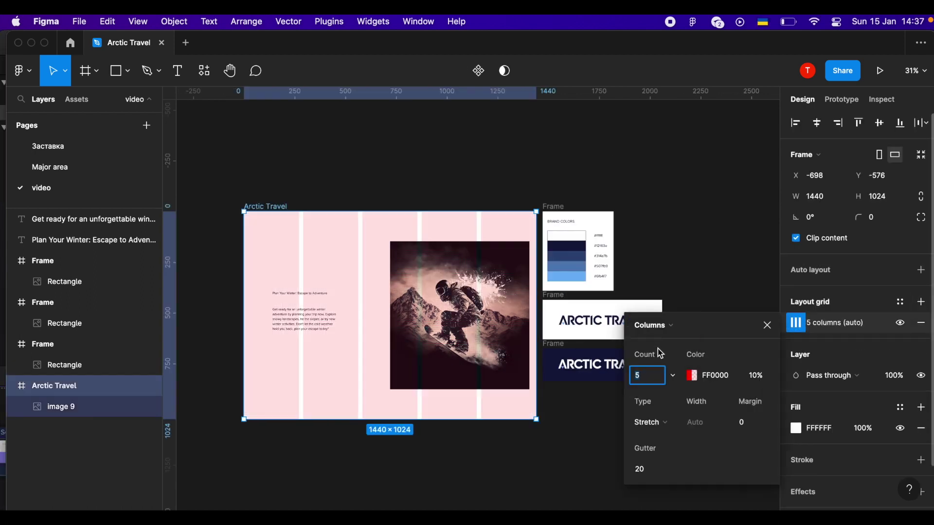
{"action": "left_click", "coordinate": [749, 428]}
{"action": "type", "text": "160"}
{"action": "left_click", "coordinate": [639, 469]}
{"action": "type", "text": "32"}
{"action": "key", "text": "Return"}
{"action": "left_click", "coordinate": [767, 326]}
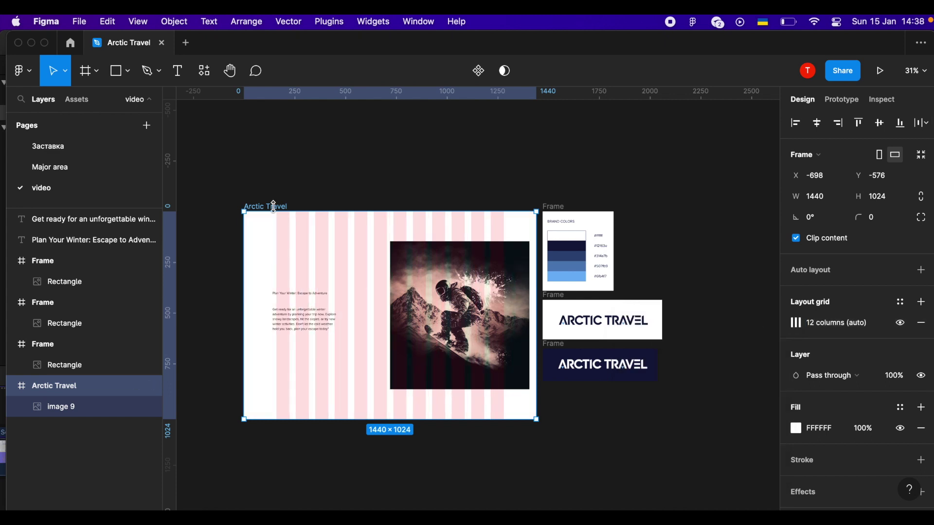
Step: Fill the frame with the dark navy brand colour, sampled by eyedropper then edited as hex
{"action": "left_click", "coordinate": [796, 428]}
{"action": "left_click", "coordinate": [642, 371]}
{"action": "scroll", "coordinate": [567, 250], "scroll_direction": "up", "scroll_amount": 3}
{"action": "left_click", "coordinate": [567, 250]}
{"action": "scroll", "coordinate": [549, 274], "scroll_direction": "up", "scroll_amount": 3}
{"action": "left_click", "coordinate": [688, 401]}
{"action": "type", "text": "12163"}
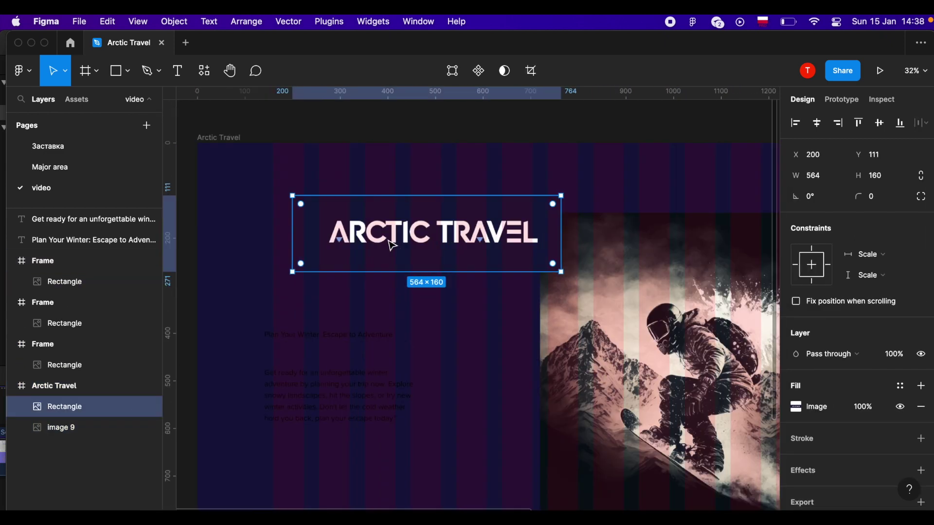
Step: Crop the ARCTIC TRAVEL logo image tightly around its lettering
{"action": "double_click", "coordinate": [392, 246]}
{"action": "scroll", "coordinate": [340, 263], "scroll_direction": "up", "scroll_amount": 5}
{"action": "scroll", "coordinate": [351, 258], "scroll_direction": "up", "scroll_amount": 5}
{"action": "scroll", "coordinate": [344, 270], "scroll_direction": "up", "scroll_amount": 5}
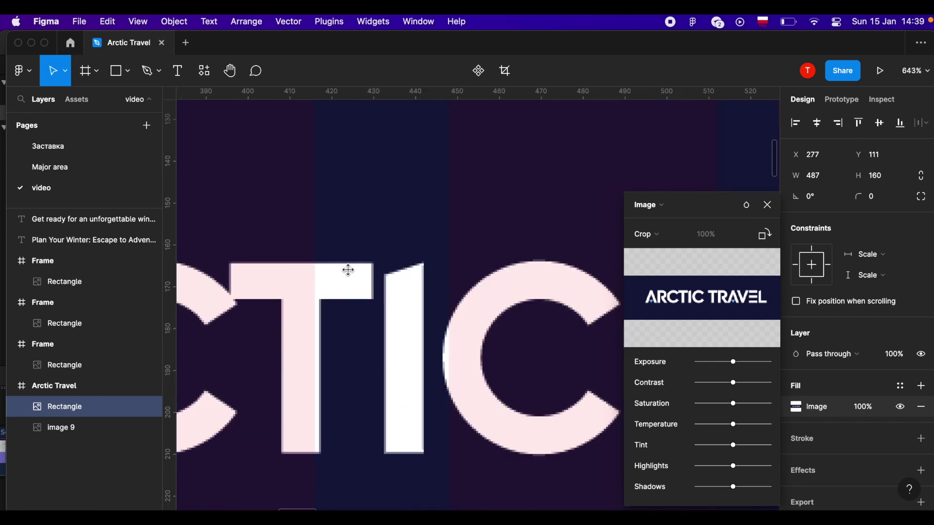
{"action": "scroll", "coordinate": [344, 272], "scroll_direction": "down", "scroll_amount": 5}
{"action": "left_click_drag", "start_coordinate": [502, 291], "coordinate": [559, 366]}
{"action": "scroll", "coordinate": [560, 369], "scroll_direction": "down", "scroll_amount": 5}
{"action": "scroll", "coordinate": [561, 372], "scroll_direction": "up", "scroll_amount": 5}
{"action": "left_click_drag", "start_coordinate": [487, 408], "coordinate": [512, 180]}
{"action": "scroll", "coordinate": [512, 180], "scroll_direction": "down", "scroll_amount": 10}
{"action": "left_click_drag", "start_coordinate": [559, 142], "coordinate": [503, 208]}
{"action": "scroll", "coordinate": [535, 184], "scroll_direction": "up", "scroll_amount": 5}
{"action": "scroll", "coordinate": [509, 203], "scroll_direction": "up", "scroll_amount": 5}
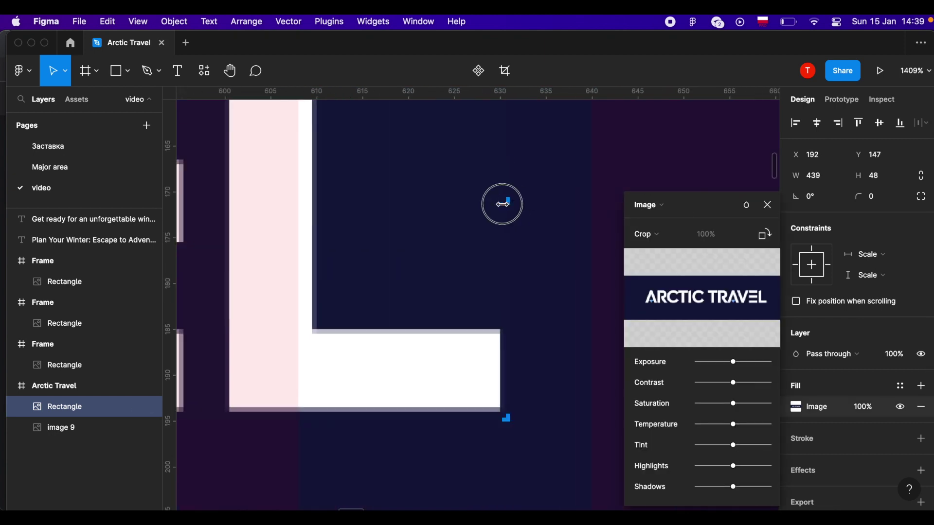
{"action": "key", "text": "Return"}
Step: Shrink the logo to 256×28 near the frame's top-left
{"action": "scroll", "coordinate": [506, 203], "scroll_direction": "down", "scroll_amount": 10}
{"action": "scroll", "coordinate": [373, 199], "scroll_direction": "down", "scroll_amount": 5}
{"action": "left_click_drag", "start_coordinate": [432, 250], "coordinate": [389, 243]}
{"action": "scroll", "coordinate": [383, 261], "scroll_direction": "up", "scroll_amount": 5}
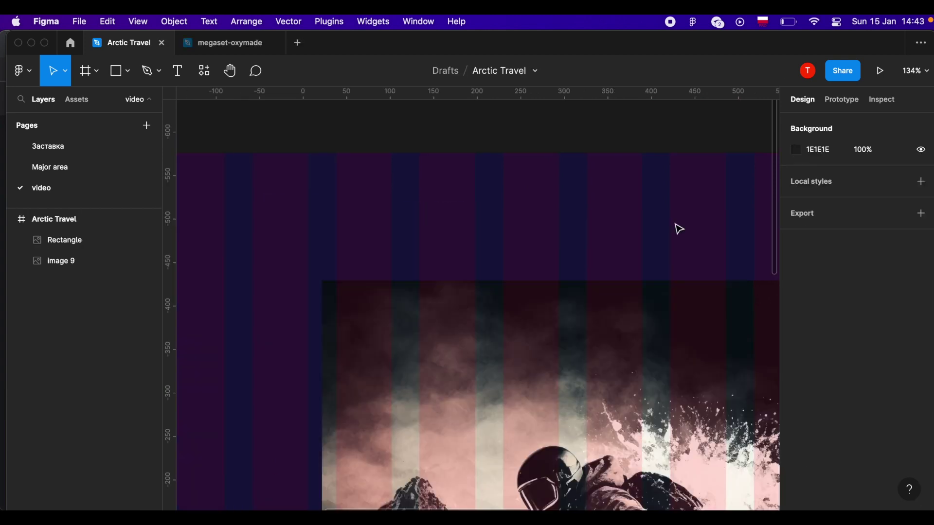
Step: Add Home and Regions nav link text layers across the top of the frame
{"action": "key", "text": "t"}
{"action": "left_click", "coordinate": [334, 223]}
{"action": "type", "text": "Home"}
{"action": "key", "text": "Escape"}
{"action": "key", "text": "t"}
{"action": "left_click", "coordinate": [407, 224]}
{"action": "type", "text": "Regions"}
Step: Duplicate the links to add Lodging, Resorts and Passes to the nav menu
{"action": "mouse_move", "coordinate": [438, 224]}
{"action": "left_mouse_down"}
{"action": "mouse_move", "coordinate": [663, 229]}
{"action": "mouse_move", "coordinate": [408, 263]}
{"action": "left_mouse_up"}
{"action": "type", "text": "Lo"}
{"action": "key", "text": "Escape"}
{"action": "double_click", "coordinate": [577, 231]}
{"action": "type", "text": "Resorts"}
{"action": "key", "text": "Escape"}
{"action": "double_click", "coordinate": [664, 229]}
{"action": "type", "text": "Passes"}
{"action": "key", "text": "Escape"}
{"action": "scroll", "coordinate": [700, 264], "scroll_direction": "down", "scroll_amount": 5}
Step: Wrap the five nav links into an auto-layout row and shift it right
{"action": "left_click", "coordinate": [344, 253], "text": "shift"}
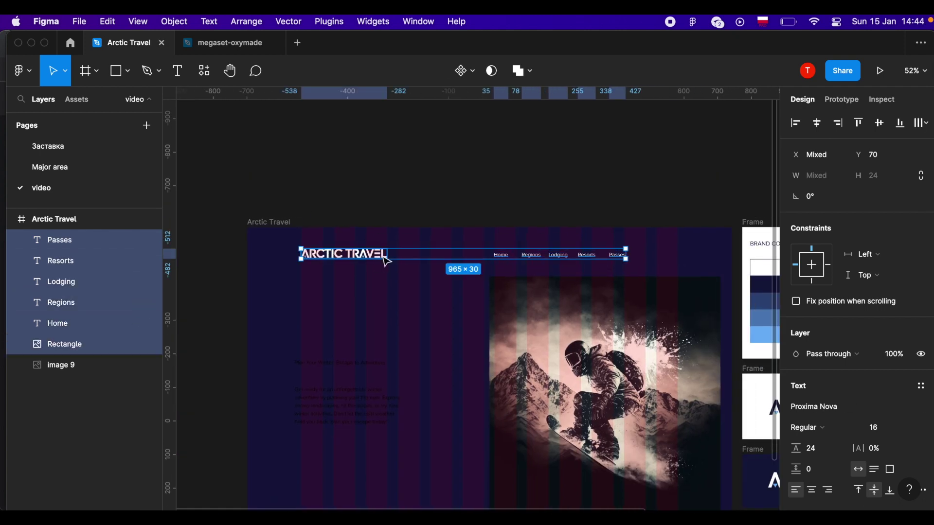
{"action": "left_click", "coordinate": [718, 202]}
{"action": "left_click", "coordinate": [501, 254]}
{"action": "left_click", "coordinate": [531, 253], "text": "shift"}
{"action": "left_click", "coordinate": [557, 254], "text": "shift"}
{"action": "left_click", "coordinate": [587, 254], "text": "shift"}
{"action": "left_click", "coordinate": [616, 253], "text": "shift"}
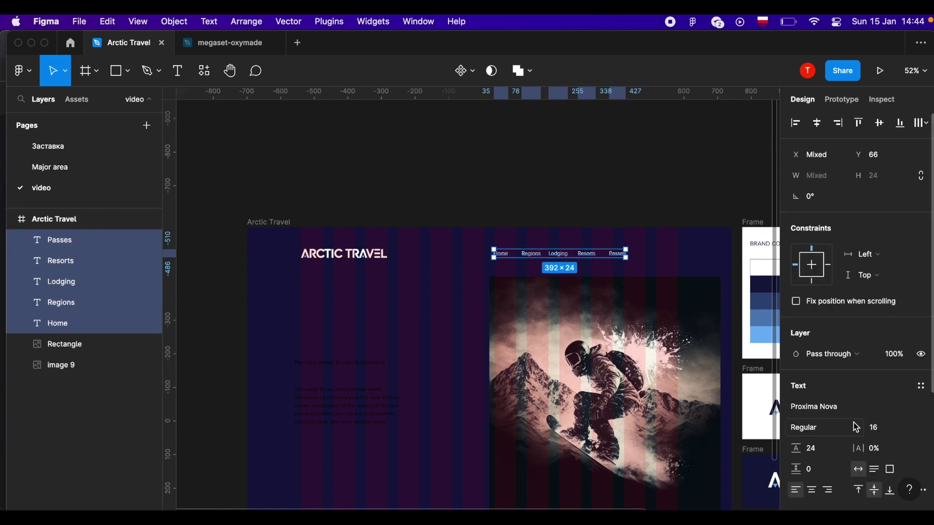
{"action": "key", "text": "shift+a"}
{"action": "left_click_drag", "start_coordinate": [623, 254], "coordinate": [676, 254]}
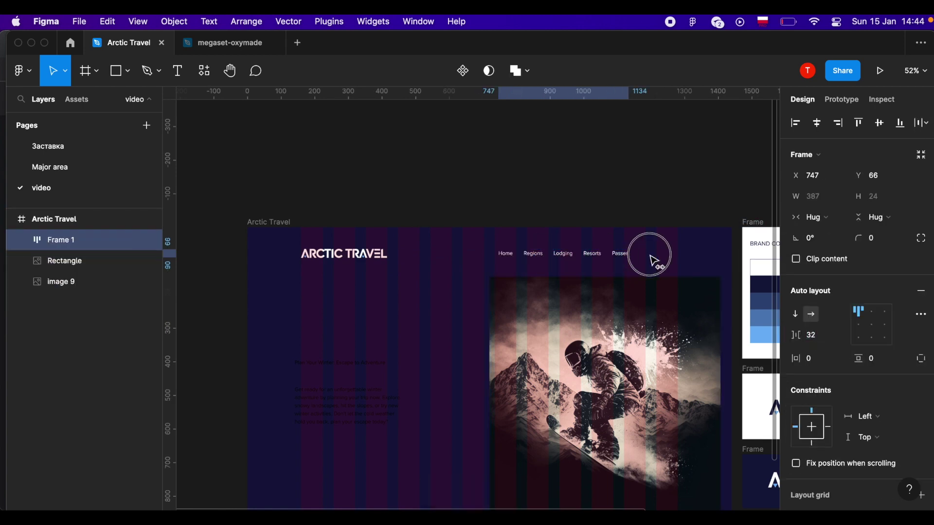
Step: Make the 'Plan Your Winter' heading Bold, size 56, with 125% line height
{"action": "left_click", "coordinate": [345, 357]}
{"action": "left_click", "coordinate": [323, 396], "text": "shift"}
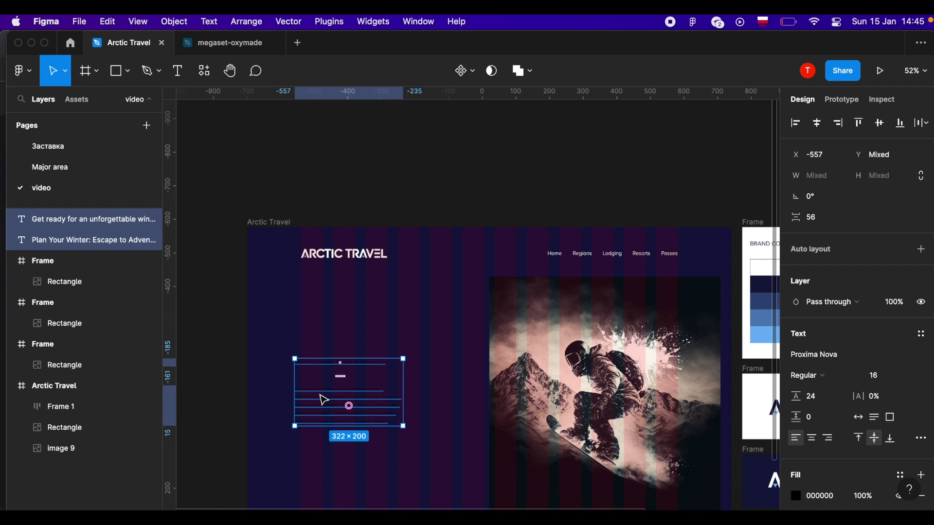
{"action": "left_click", "coordinate": [795, 496]}
{"action": "left_click", "coordinate": [802, 322]}
{"action": "left_click", "coordinate": [766, 337]}
{"action": "left_click", "coordinate": [881, 323]}
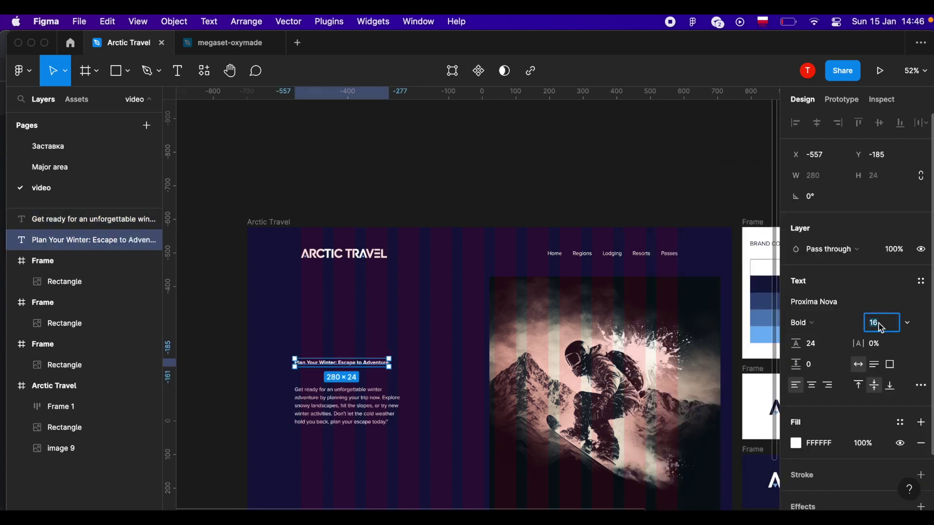
{"action": "type", "text": "56"}
{"action": "key", "text": "Return"}
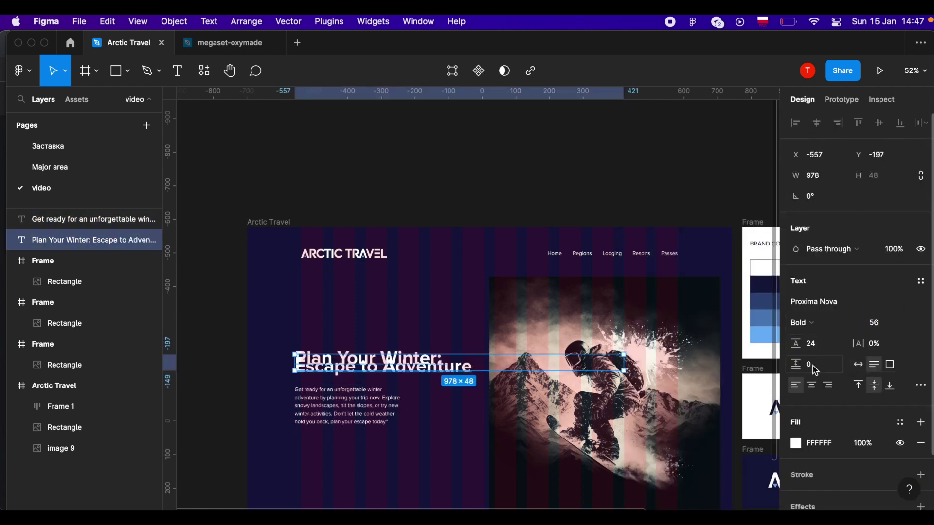
{"action": "type", "text": "150"}
{"action": "key", "text": "Return"}
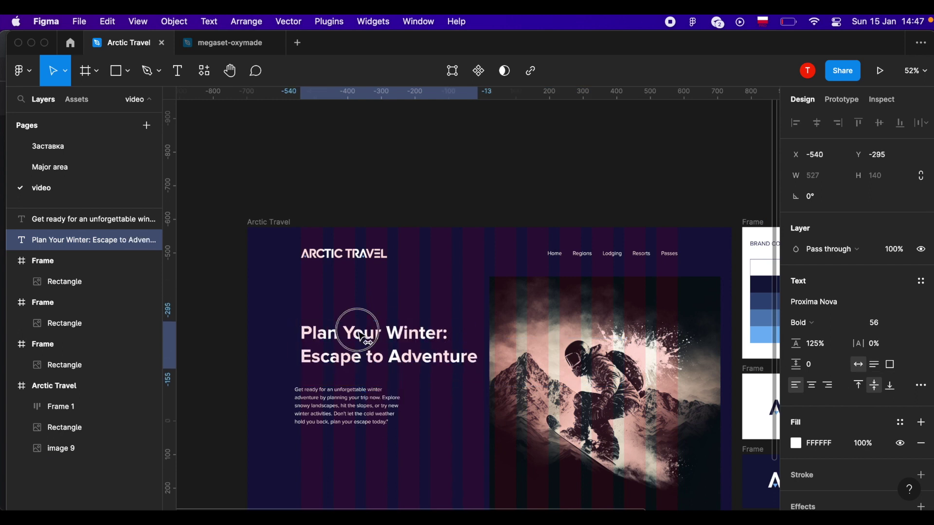
Step: Widen the 'Get ready' paragraph box and delete its trailing quote
{"action": "scroll", "coordinate": [362, 335], "scroll_direction": "up", "scroll_amount": 5}
{"action": "scroll", "coordinate": [199, 333], "scroll_direction": "down", "scroll_amount": 3}
{"action": "left_click", "coordinate": [389, 404]}
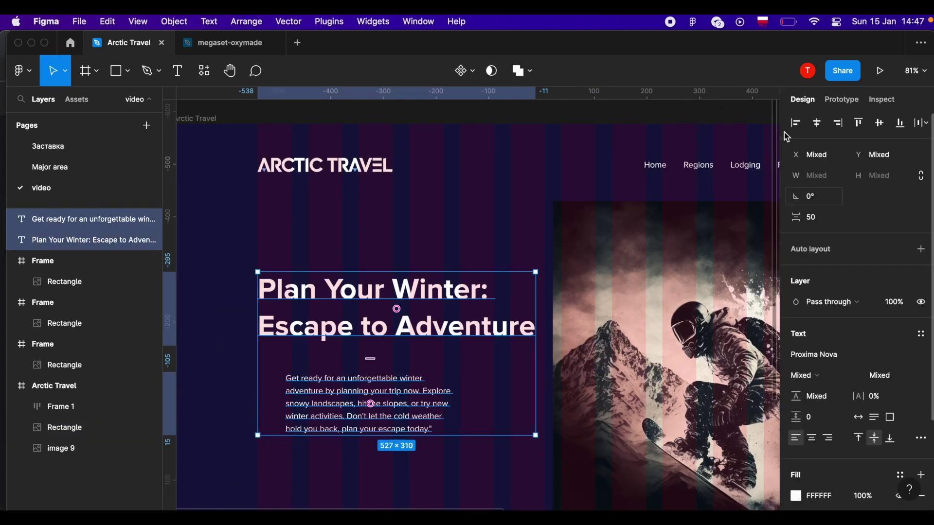
{"action": "left_click_drag", "start_coordinate": [544, 403], "coordinate": [559, 403]}
{"action": "scroll", "coordinate": [540, 381], "scroll_direction": "up", "scroll_amount": 5}
{"action": "double_click", "coordinate": [333, 407]}
{"action": "key", "text": "BackSpace"}
{"action": "key", "text": "BackSpace"}
{"action": "scroll", "coordinate": [333, 407], "scroll_direction": "down", "scroll_amount": 3}
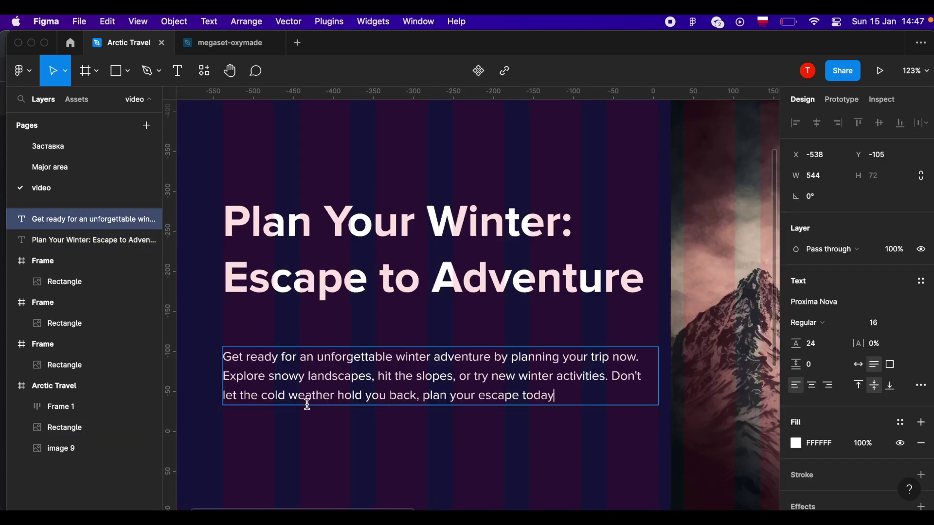
{"action": "left_click", "coordinate": [621, 459]}
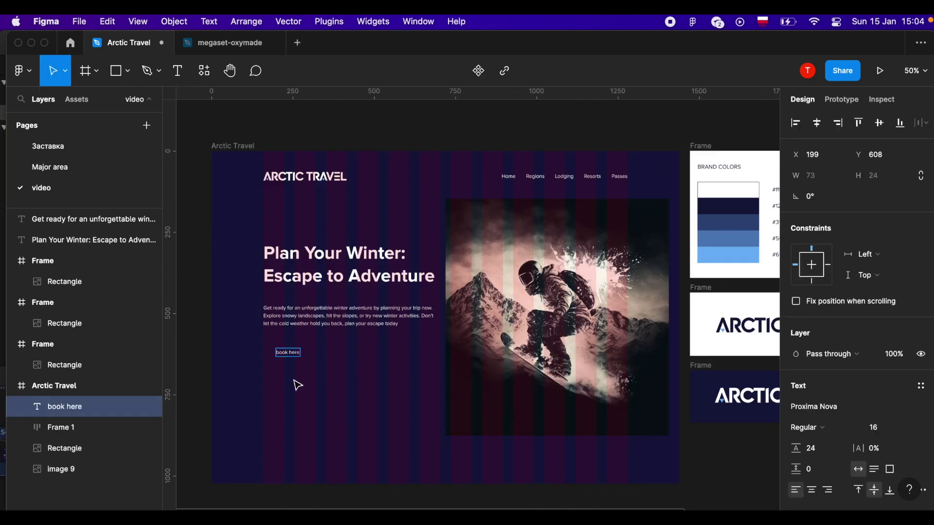
Step: Turn 'book here' into an auto-layout button filled with 6FB4F7
{"action": "key", "text": "shift+a"}
{"action": "scroll", "coordinate": [811, 424], "scroll_direction": "down", "scroll_amount": 3}
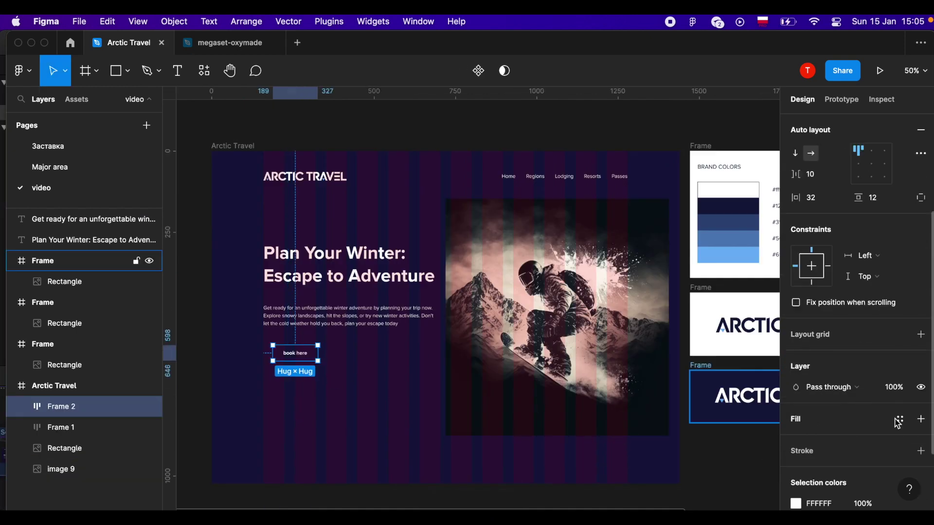
{"action": "left_click", "coordinate": [920, 419]}
{"action": "left_click", "coordinate": [796, 439]}
{"action": "type", "text": "6fb4f7"}
{"action": "key", "text": "Return"}
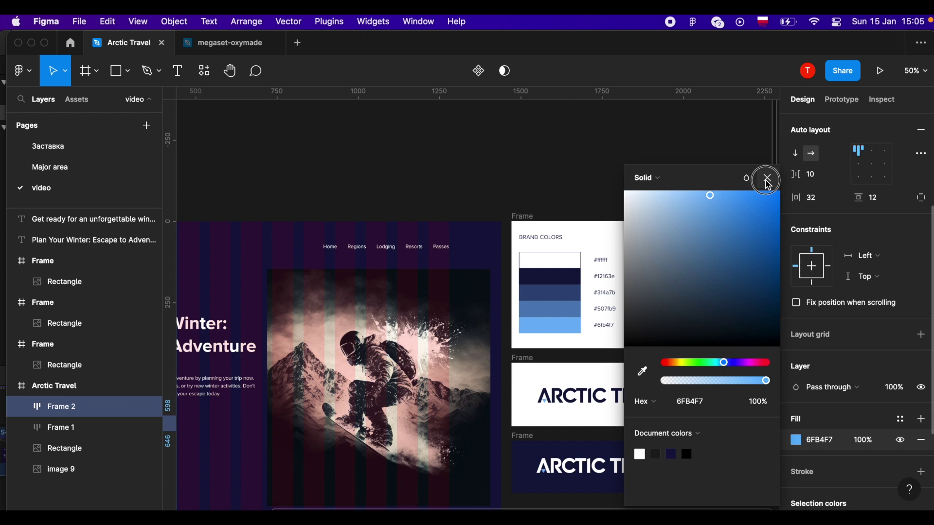
Step: Stack the heading, body text and button in one auto-layout group
{"action": "left_click", "coordinate": [268, 319], "text": "shift"}
{"action": "left_click", "coordinate": [271, 271], "text": "shift"}
{"action": "key", "text": "shift+a"}
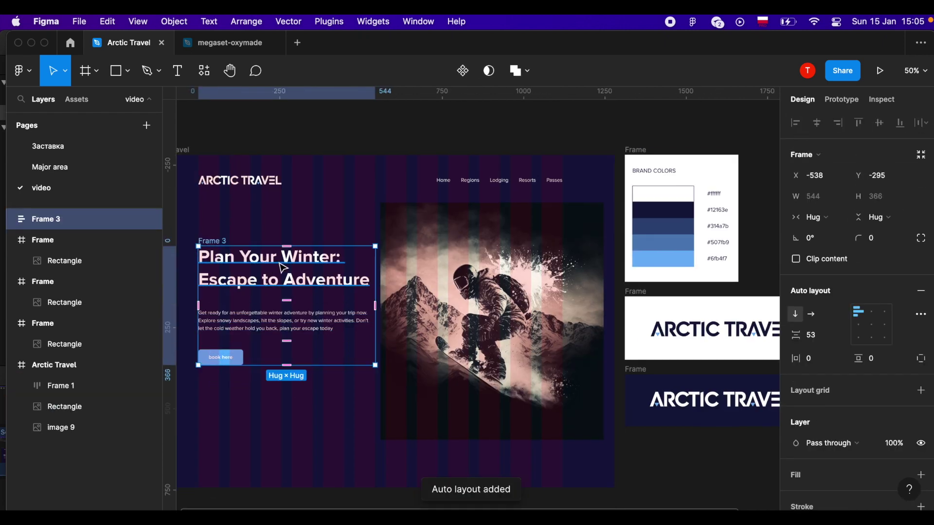
Step: Move the snowboarder image up and give it a purple-tinted blend mode
{"action": "left_click_drag", "start_coordinate": [540, 366], "coordinate": [548, 318]}
{"action": "left_click", "coordinate": [796, 407]}
{"action": "left_click", "coordinate": [745, 204]}
{"action": "left_click", "coordinate": [774, 495]}
{"action": "scroll", "coordinate": [194, 148], "scroll_direction": "left", "scroll_amount": 3}
{"action": "left_click", "coordinate": [202, 141]}
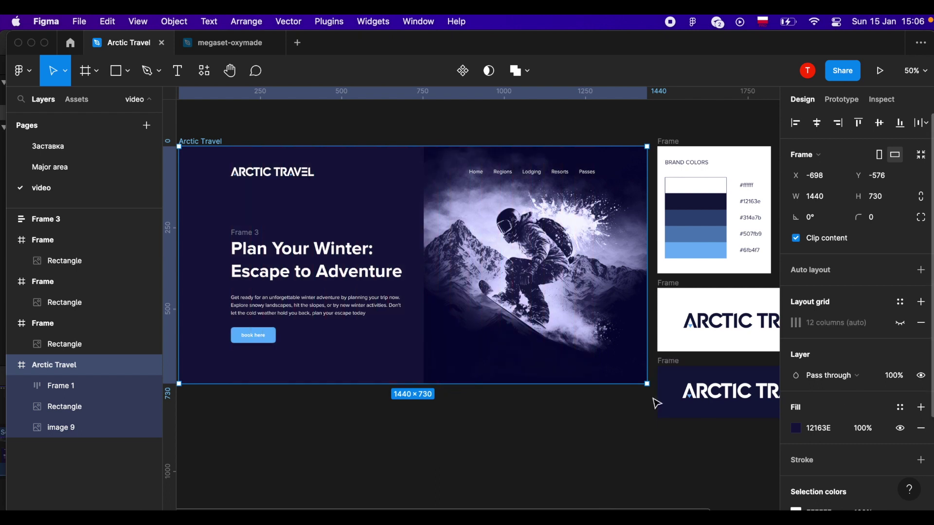
{"action": "left_click", "coordinate": [424, 274]}
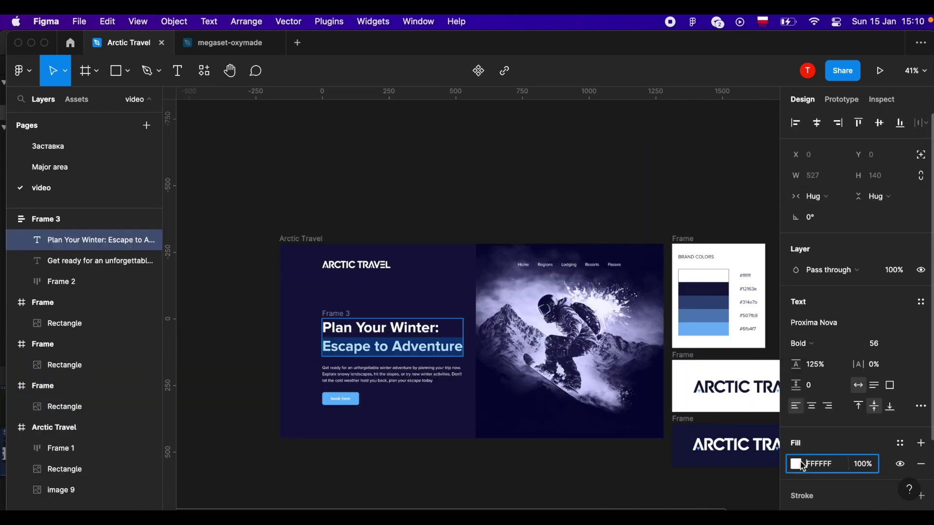
Step: Fill 'Escape to Adventure' with a linear gradient whose stops are sampled brand blues
{"action": "left_click", "coordinate": [803, 466]}
{"action": "left_click", "coordinate": [645, 177]}
{"action": "left_click", "coordinate": [652, 194]}
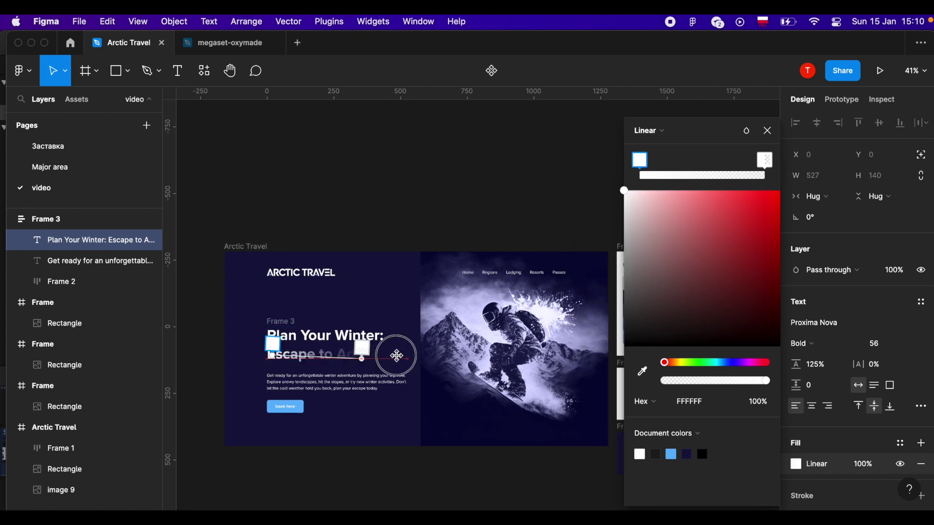
{"action": "left_click", "coordinate": [642, 371]}
{"action": "scroll", "coordinate": [715, 105], "scroll_direction": "right", "scroll_amount": 5}
{"action": "left_click", "coordinate": [544, 321]}
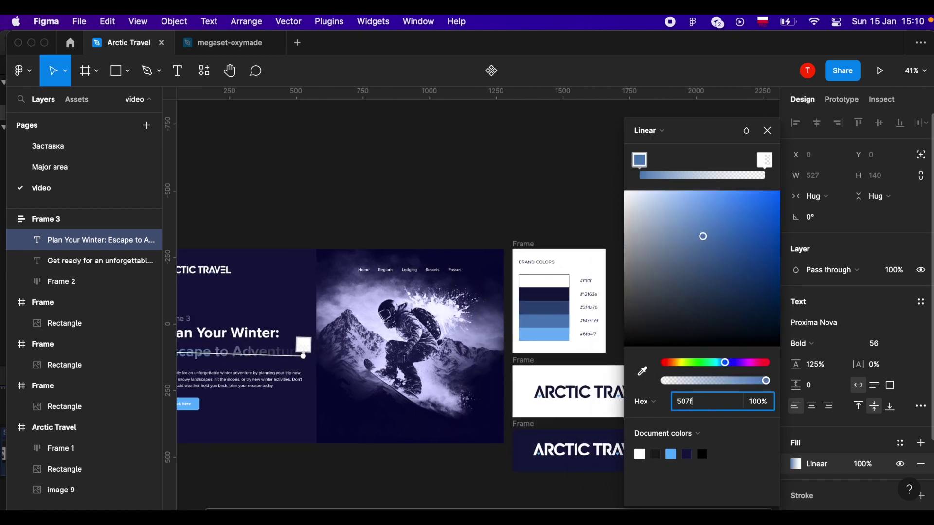
{"action": "left_click", "coordinate": [641, 371]}
{"action": "left_click", "coordinate": [744, 107]}
{"action": "left_click", "coordinate": [767, 130]}
{"action": "left_click", "coordinate": [458, 206]}
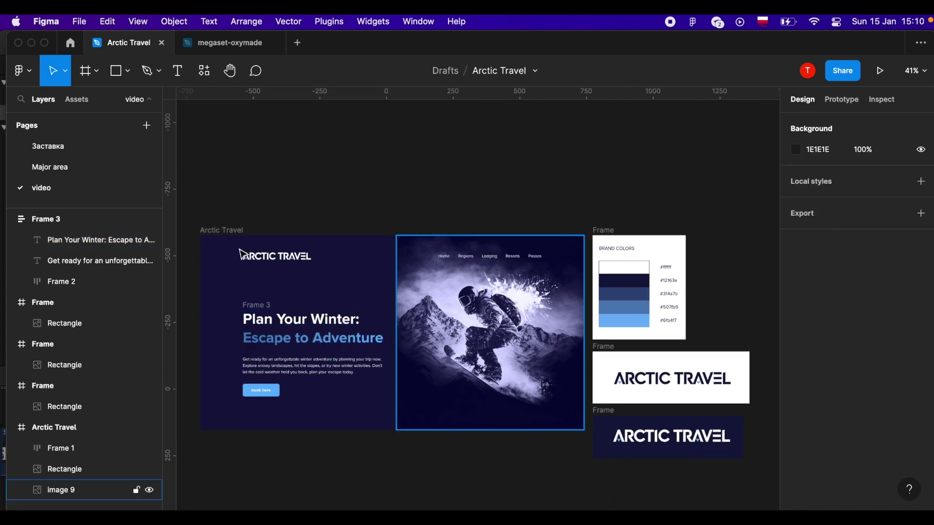
Step: Set the Arctic Travel frame's background fill to dark navy 060A32 with the eyedropper
{"action": "left_click", "coordinate": [486, 340]}
{"action": "left_click", "coordinate": [796, 428]}
{"action": "key", "text": "i"}
{"action": "left_click", "coordinate": [414, 426]}
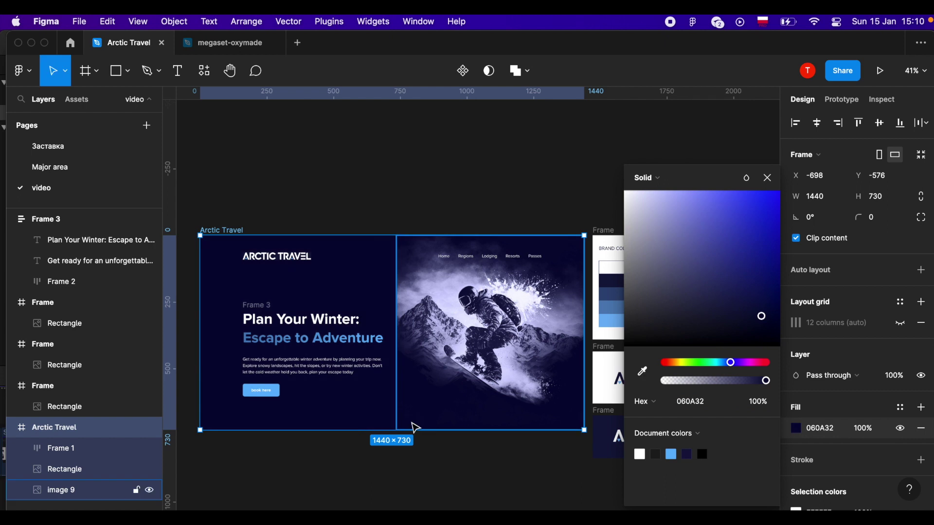
{"action": "left_click", "coordinate": [767, 178]}
Step: Draw a 200×730 rectangle over the snowboarder image's left edge, filled navy 060A32
{"action": "left_click", "coordinate": [115, 71]}
{"action": "left_click_drag", "start_coordinate": [392, 235], "coordinate": [449, 430]}
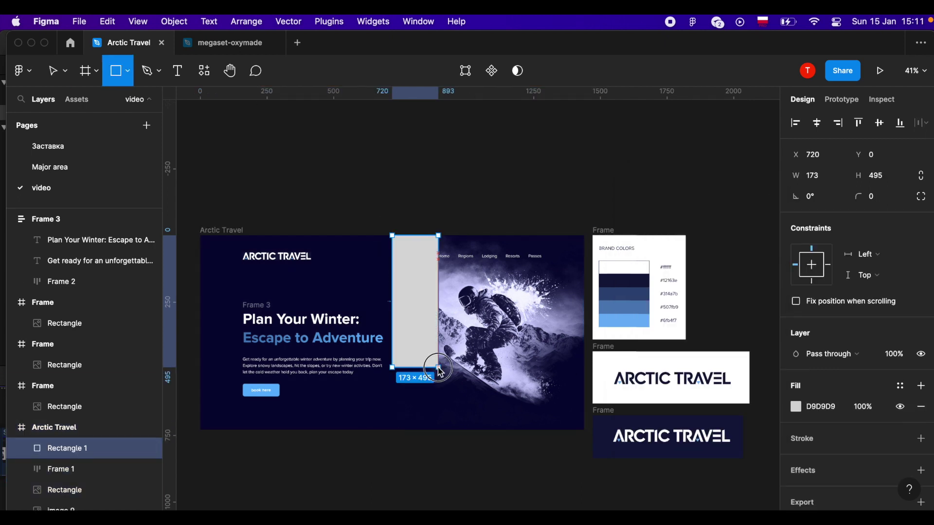
{"action": "left_click_drag", "start_coordinate": [392, 334], "coordinate": [396, 334]}
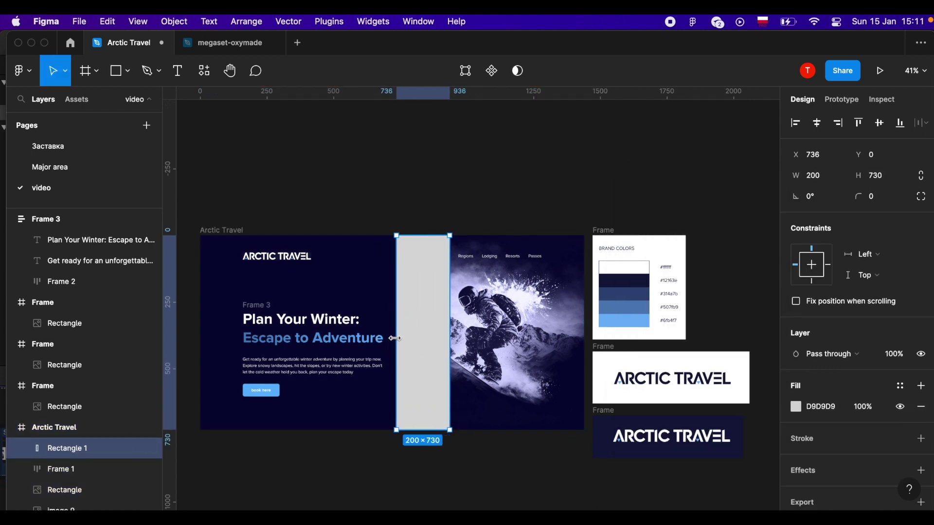
{"action": "left_click", "coordinate": [796, 407]}
{"action": "left_click", "coordinate": [702, 454]}
Step: Make the rectangle a horizontal linear gradient from 060A32 to transparent, then nudge the headline block up
{"action": "left_click", "coordinate": [645, 177]}
{"action": "left_click", "coordinate": [647, 190]}
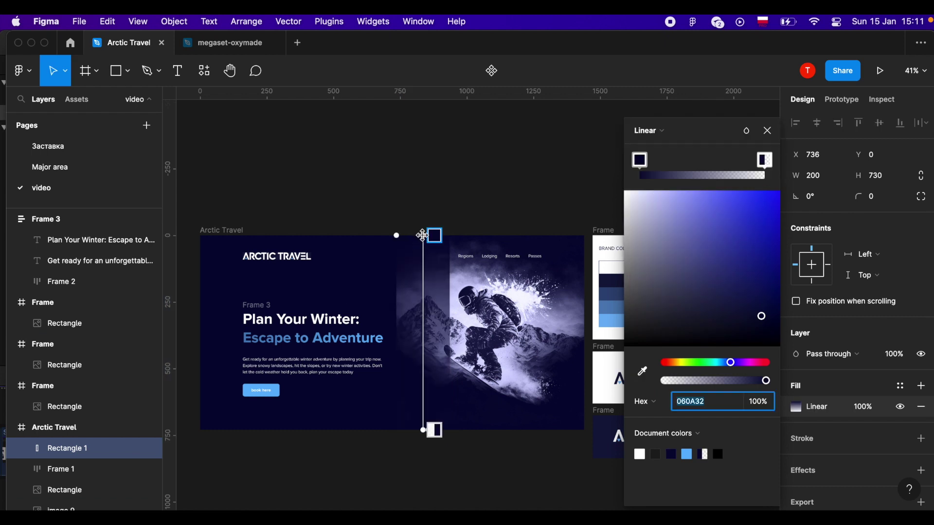
{"action": "left_click_drag", "start_coordinate": [423, 235], "coordinate": [396, 333]}
{"action": "left_click_drag", "start_coordinate": [422, 430], "coordinate": [450, 334]}
{"action": "mouse_move", "coordinate": [397, 323]}
{"action": "left_mouse_down"}
{"action": "mouse_move", "coordinate": [408, 325]}
{"action": "mouse_move", "coordinate": [389, 321]}
{"action": "left_mouse_up"}
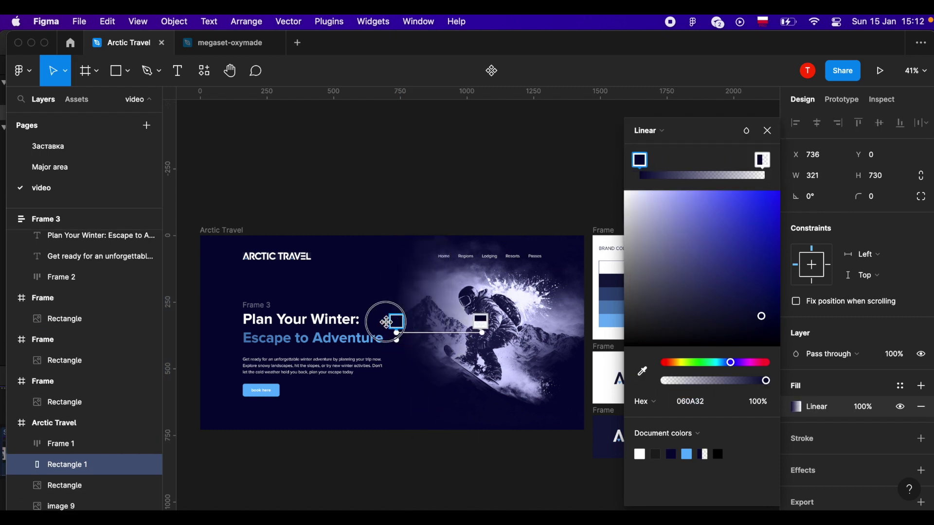
{"action": "left_click", "coordinate": [552, 177]}
{"action": "left_click", "coordinate": [329, 321]}
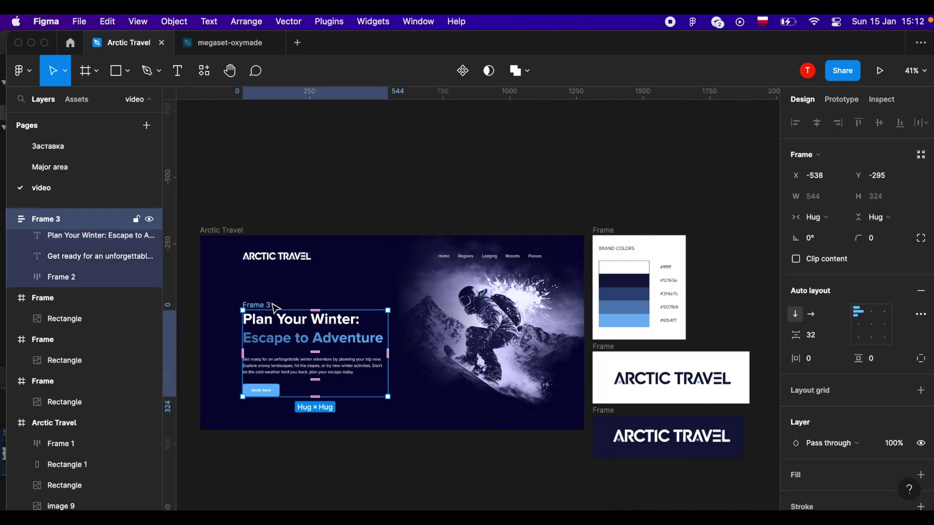
{"action": "left_click", "coordinate": [323, 198]}
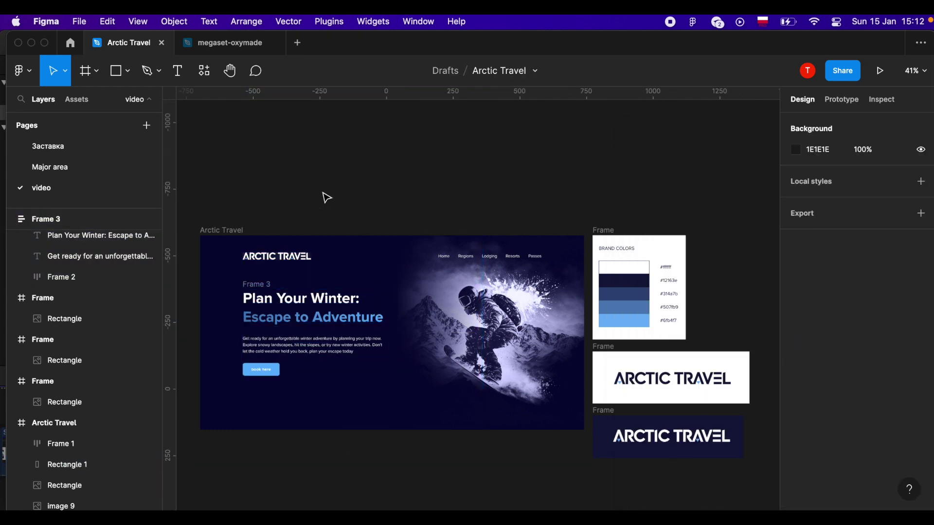
{"action": "left_click", "coordinate": [43, 381]}
{"action": "left_click", "coordinate": [285, 444]}
{"action": "scroll", "coordinate": [285, 443], "scroll_direction": "up", "scroll_amount": 2}
{"action": "scroll", "coordinate": [285, 444], "scroll_direction": "up", "scroll_amount": 3}
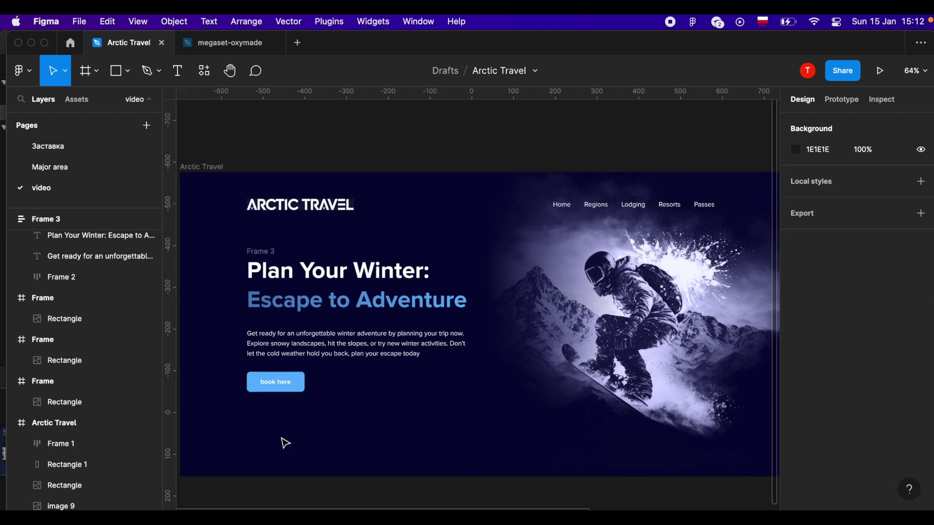